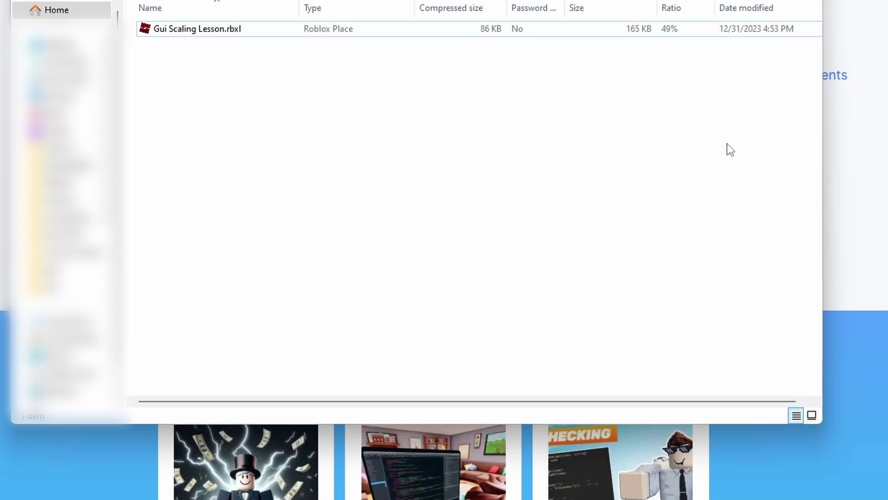
Extract gui-scaling-lesson-game.zip into a gui-scaling-lesson-game folder in Downloads.
{"action": "key", "text": "alt+Up"}
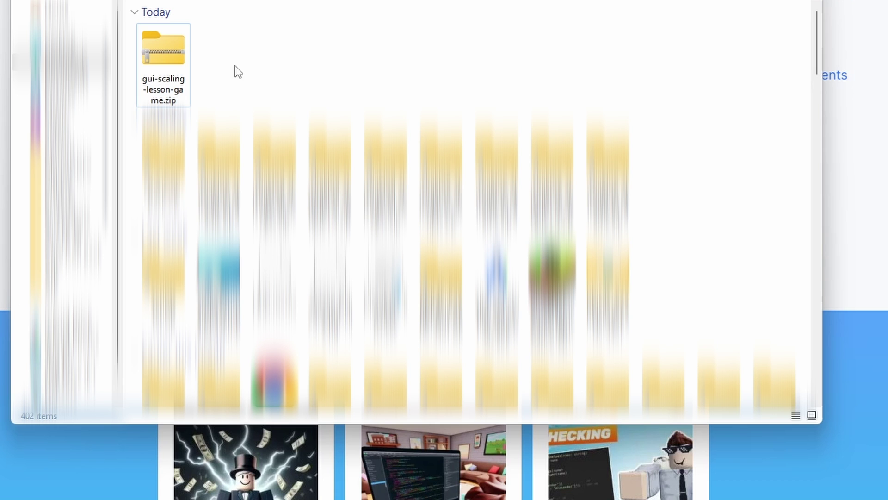
{"action": "left_click", "coordinate": [177, 48]}
{"action": "double_click", "coordinate": [177, 48]}
{"action": "right_click", "coordinate": [177, 48]}
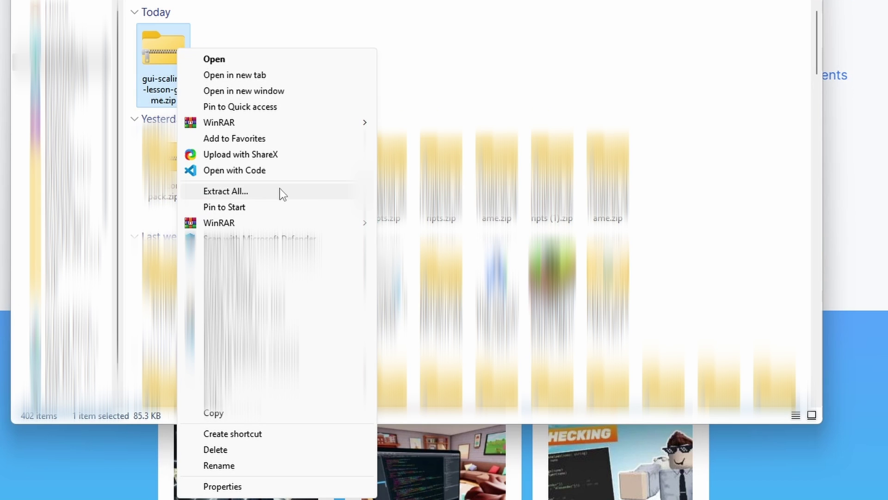
{"action": "left_click", "coordinate": [283, 191]}
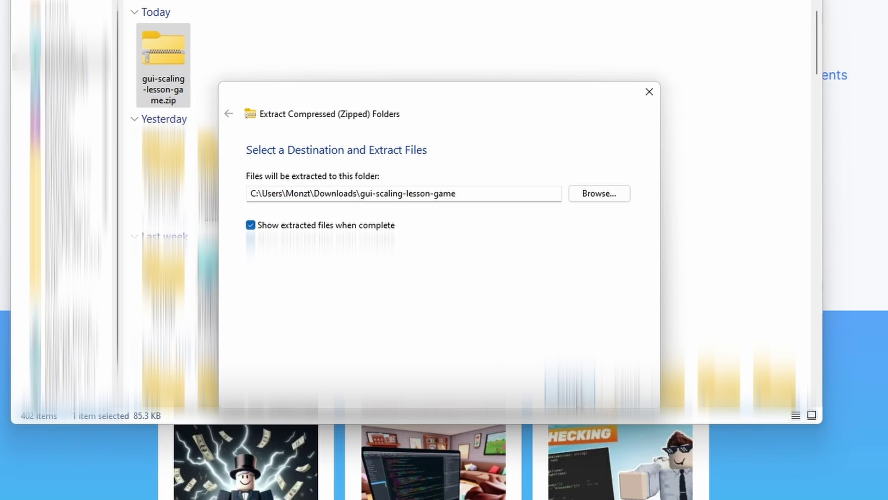
{"action": "left_click", "coordinate": [580, 393]}
Open the extracted Gui Scaling Lesson.rbxl place file in Roblox Studio.
{"action": "double_click", "coordinate": [237, 59]}
{"action": "left_click", "coordinate": [350, 54]}
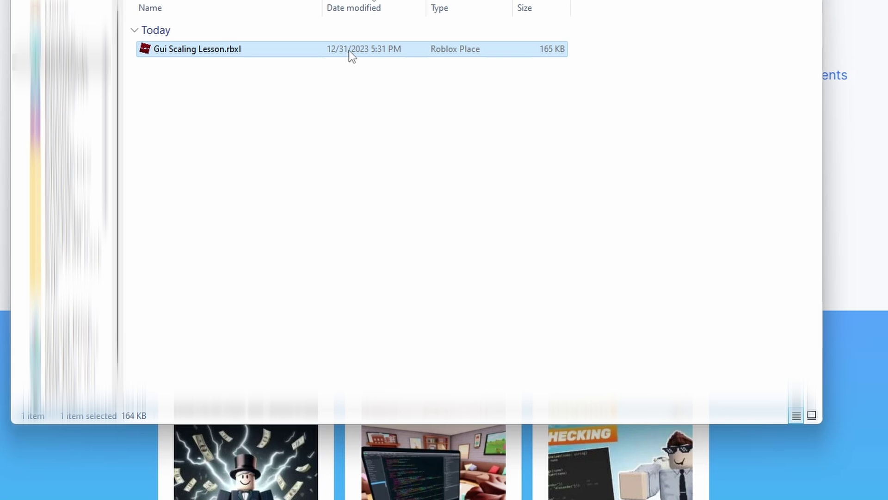
{"action": "double_click", "coordinate": [349, 50]}
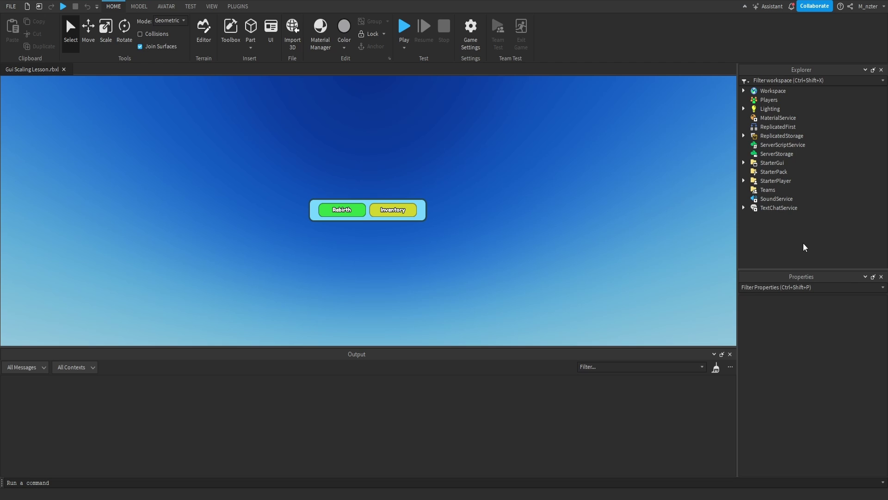
Open the UIScaler local script inside StarterPlayerScripts under StarterPlayer.
{"action": "left_click", "coordinate": [743, 180]}
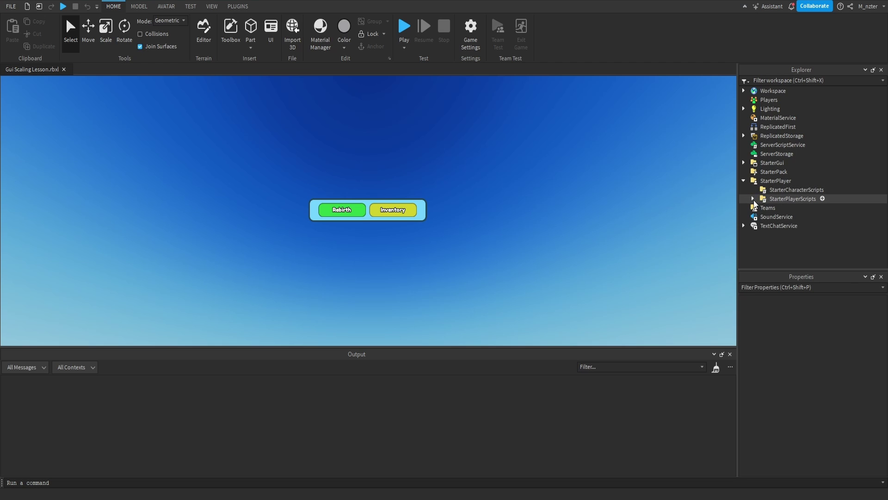
{"action": "left_click", "coordinate": [753, 199]}
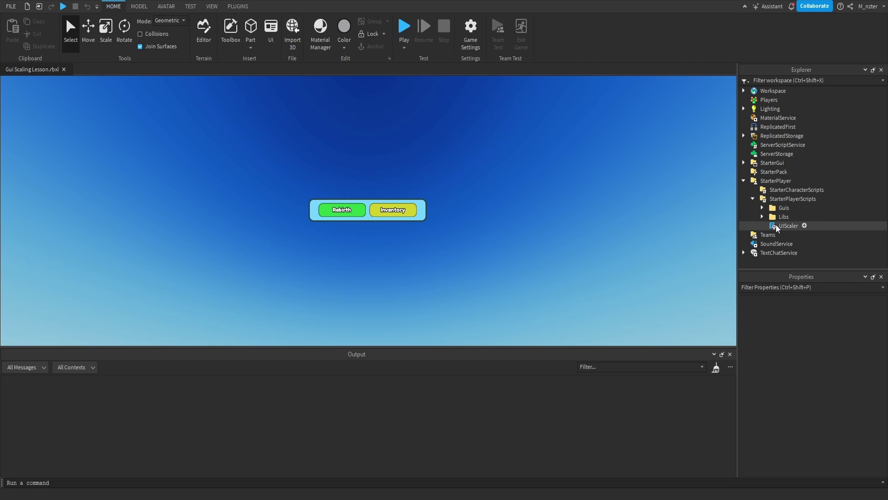
{"action": "left_click", "coordinate": [777, 226]}
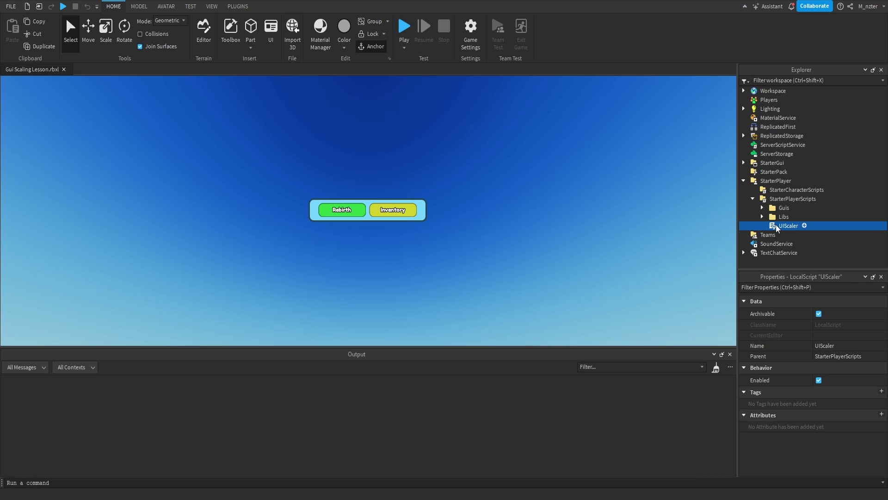
{"action": "double_click", "coordinate": [777, 226]}
Look through the UIScaler script from its initialize() call back to the first lines and close the script.
{"action": "scroll", "coordinate": [694, 194], "scroll_direction": "down", "scroll_amount": 20}
{"action": "left_click", "coordinate": [614, 279]}
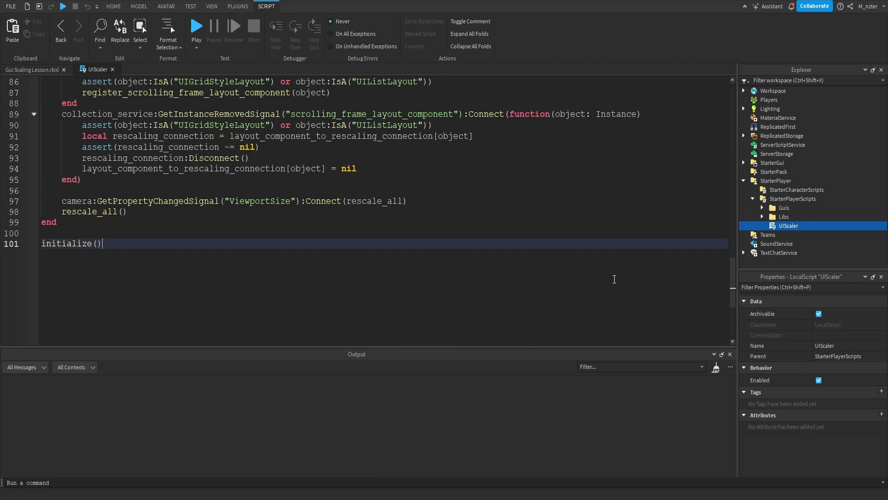
{"action": "left_click_drag", "start_coordinate": [733, 285], "coordinate": [634, 106]}
{"action": "left_click", "coordinate": [635, 106]}
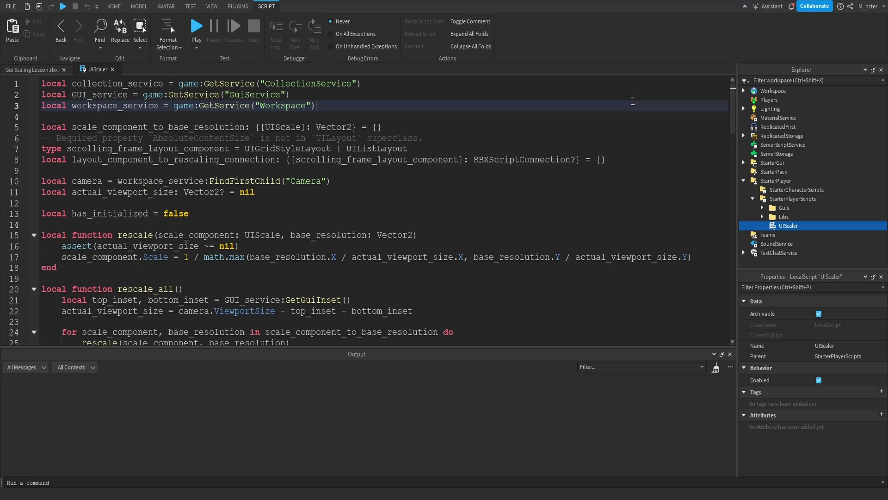
{"action": "key", "text": "ctrl+w"}
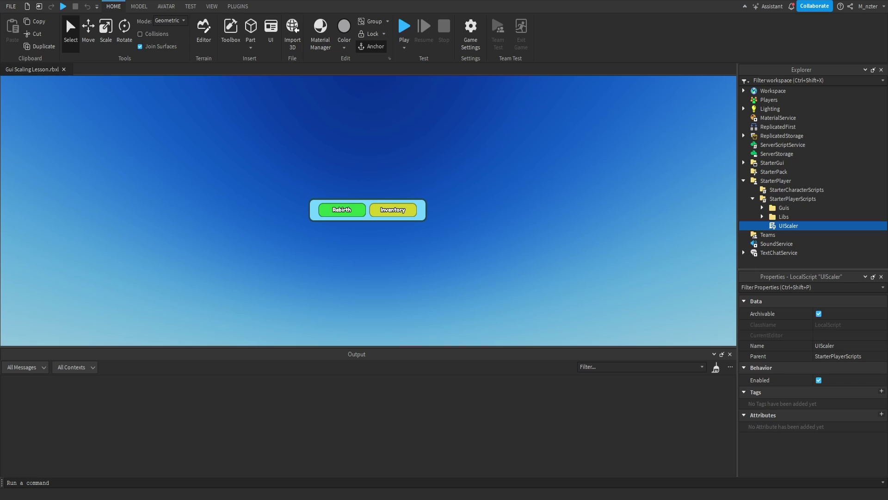
Enable the PetInventory and Rebirth ScreenGuis in StarterGui to preview their interfaces.
{"action": "left_click", "coordinate": [743, 180]}
{"action": "left_click", "coordinate": [744, 163]}
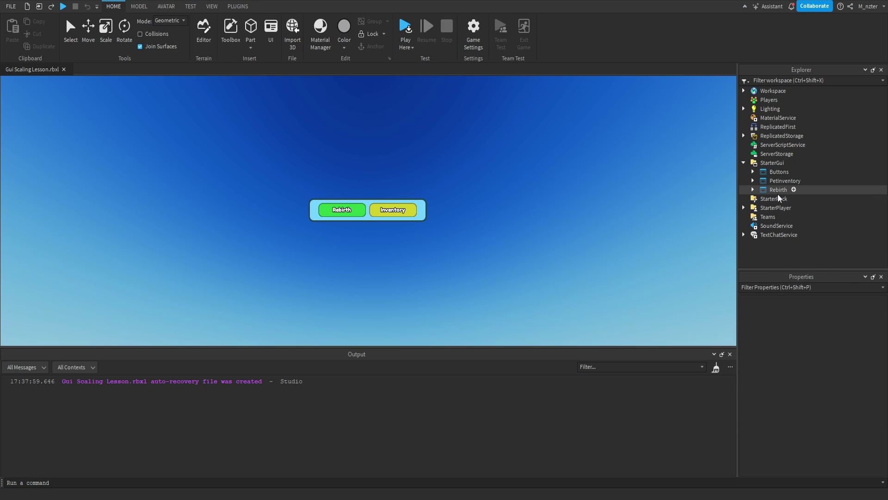
{"action": "left_click", "coordinate": [782, 181]}
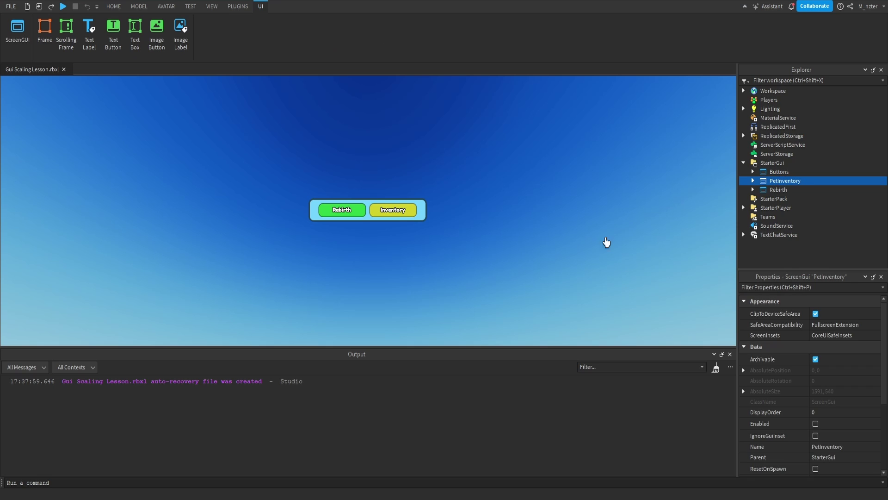
{"action": "left_click", "coordinate": [807, 288]}
{"action": "type", "text": "en"}
{"action": "left_click", "coordinate": [818, 336]}
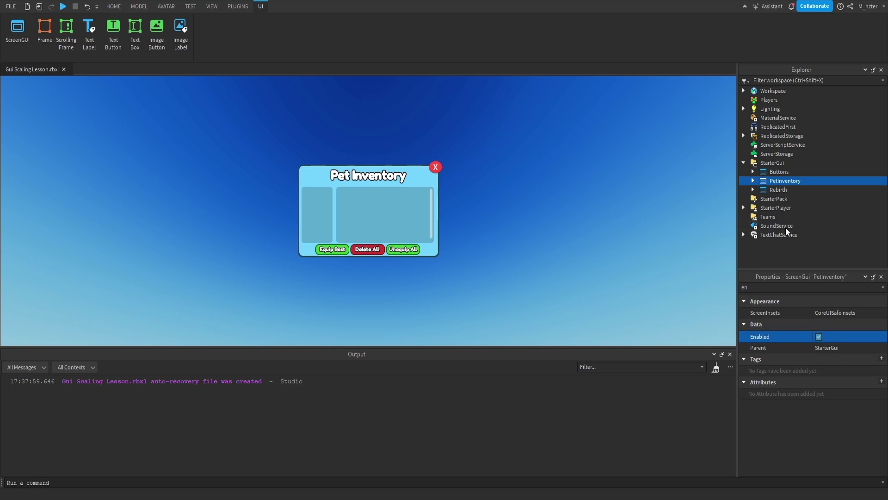
{"action": "left_click", "coordinate": [776, 190]}
{"action": "left_click", "coordinate": [818, 336]}
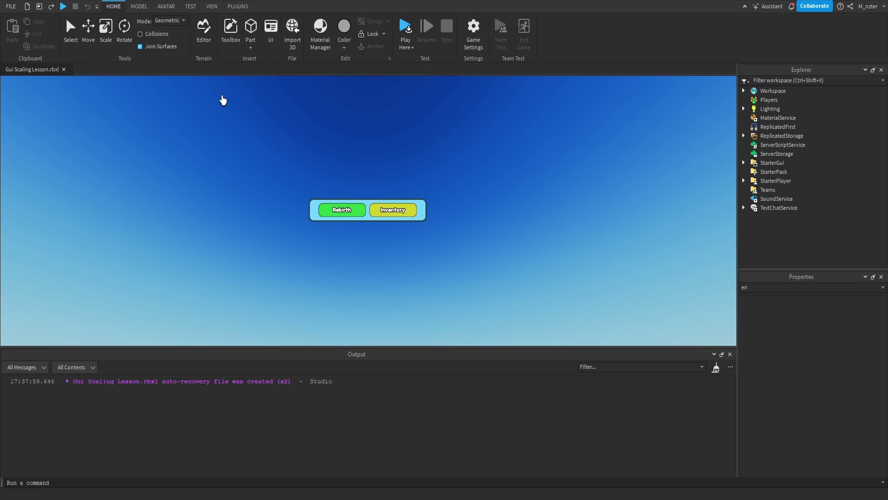
Turn on device emulation with the HD 1080 desktop preset at 1920 x 1080.
{"action": "left_click", "coordinate": [195, 8]}
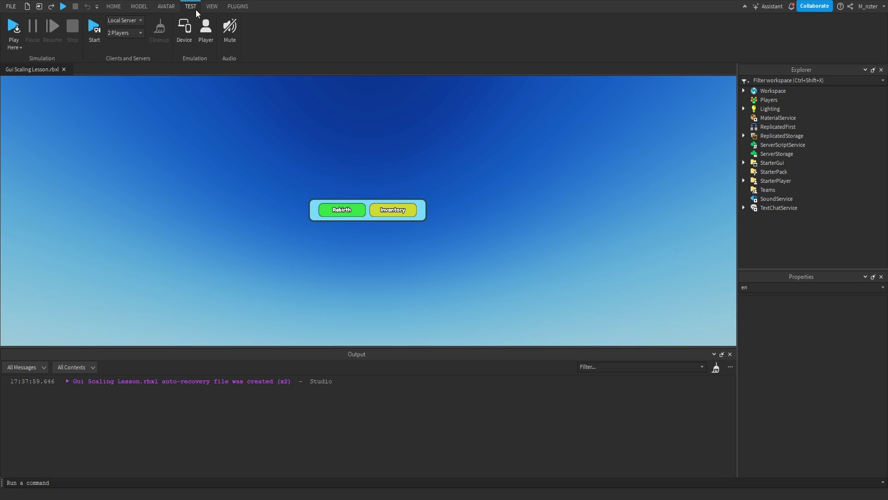
{"action": "left_click", "coordinate": [183, 40]}
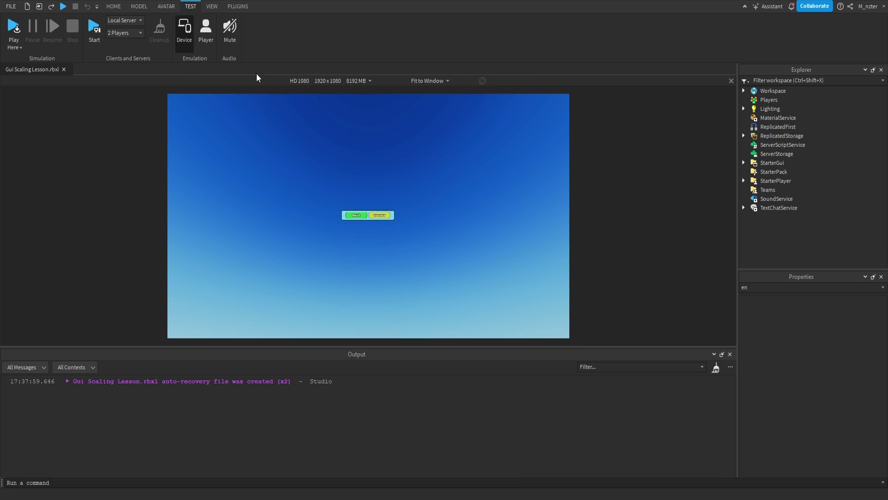
{"action": "left_click", "coordinate": [291, 82]}
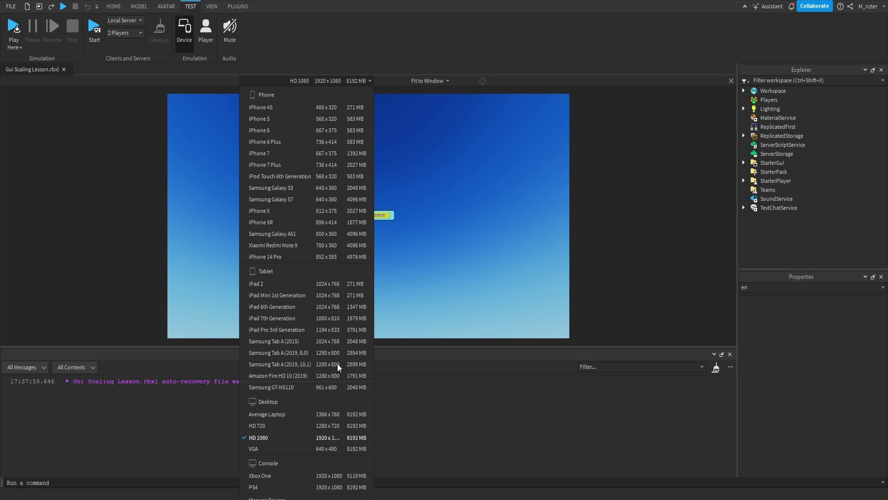
{"action": "left_click", "coordinate": [343, 441]}
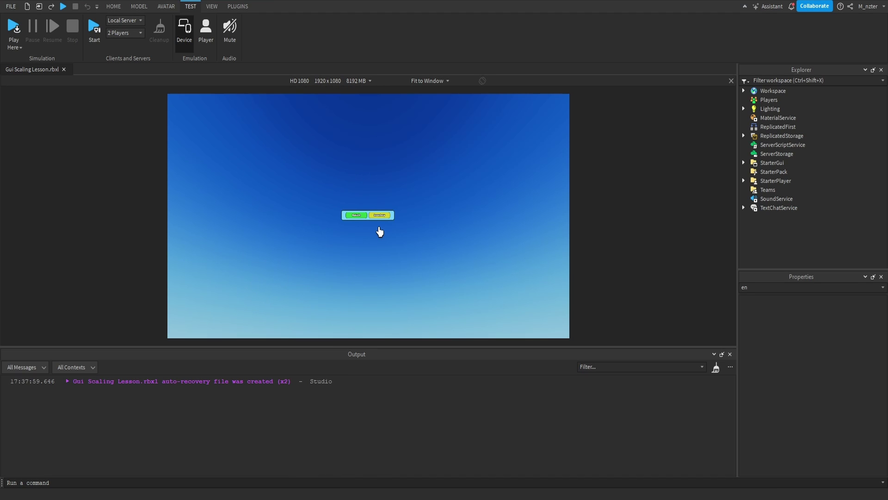
Disable the Buttons ScreenGui in StarterGui.
{"action": "left_click", "coordinate": [743, 163]}
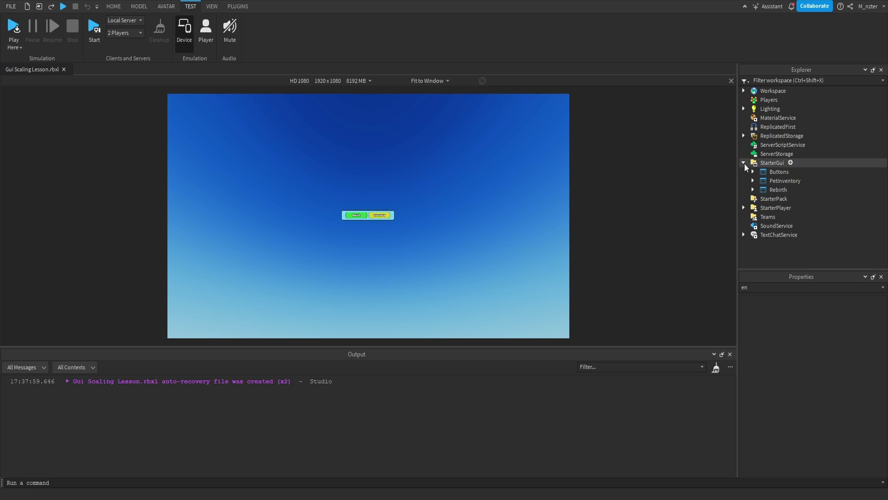
{"action": "left_click", "coordinate": [769, 175]}
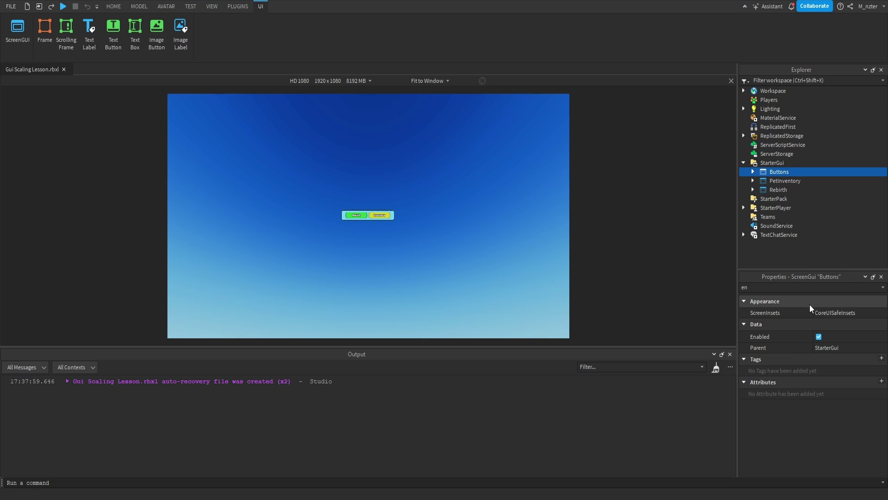
{"action": "left_click", "coordinate": [818, 337]}
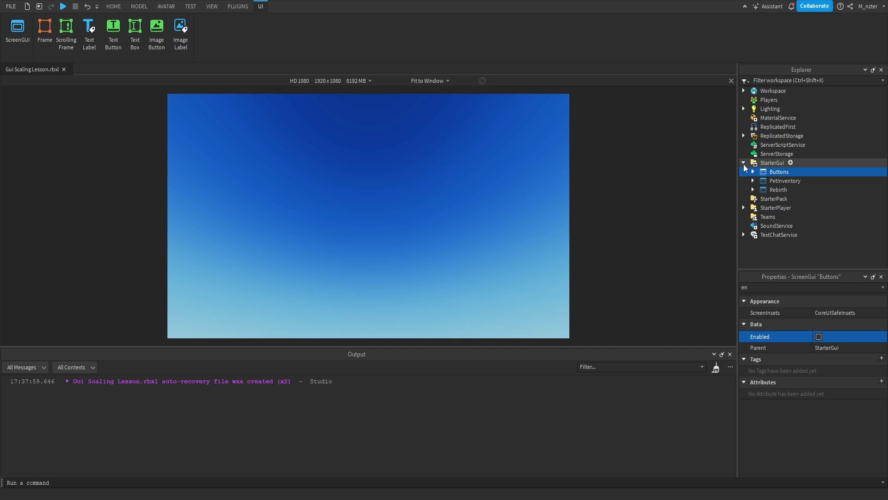
Add a ScreenGui named Settings to StarterGui and insert a Frame inside it.
{"action": "left_click", "coordinate": [790, 162]}
{"action": "type", "text": "Screen"}
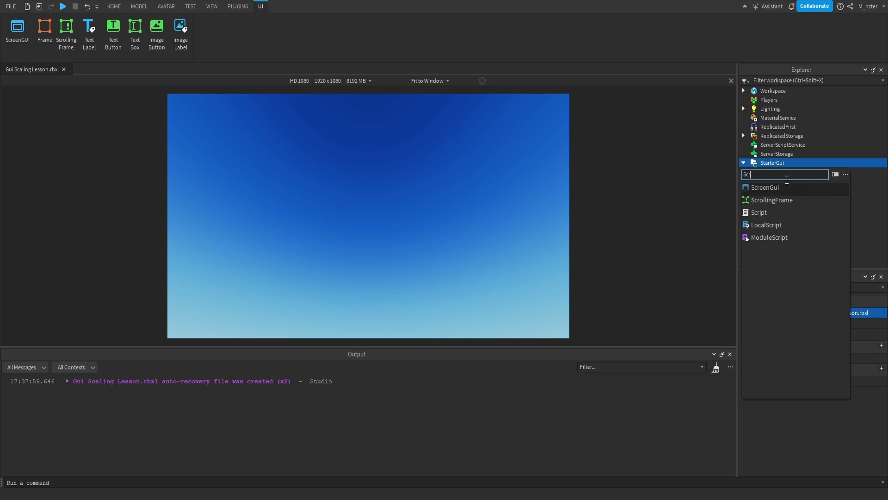
{"action": "left_click", "coordinate": [788, 187]}
{"action": "double_click", "coordinate": [786, 197]}
{"action": "type", "text": "Settings"}
{"action": "key", "text": "Return"}
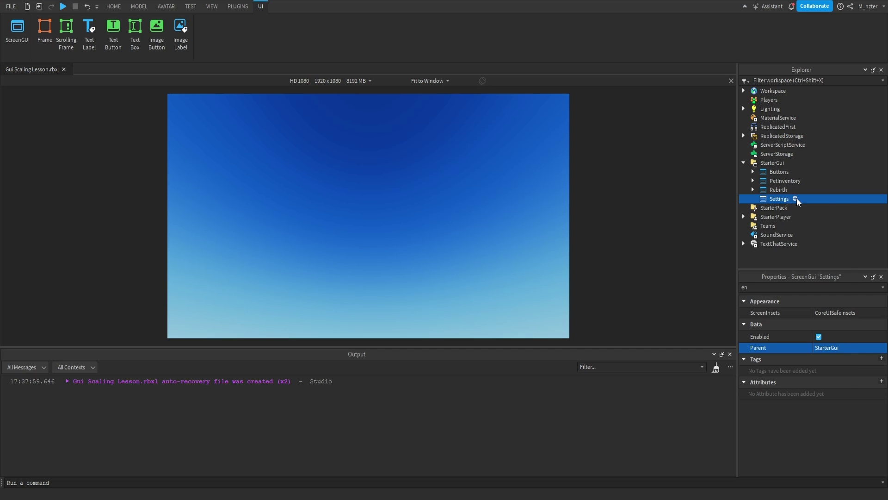
{"action": "left_click", "coordinate": [796, 198]}
{"action": "left_click", "coordinate": [788, 238]}
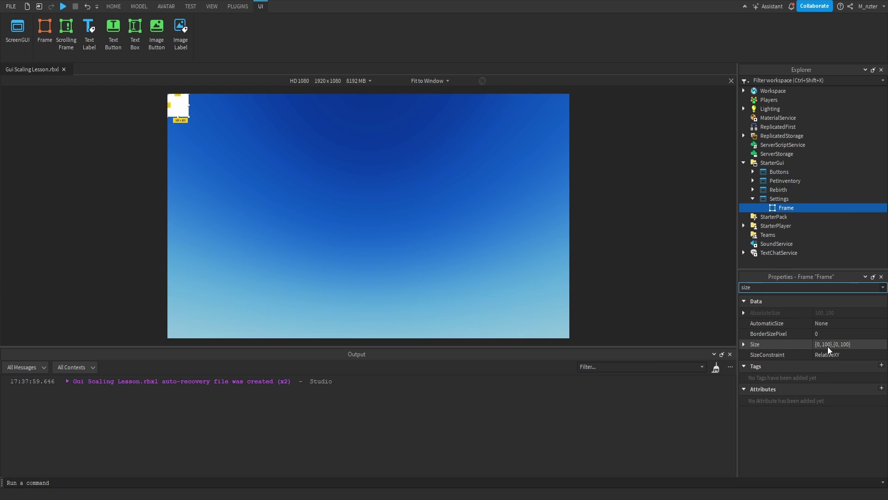
Expand the Frame's Size property and examine the Scale and Offset values for both X and Y.
{"action": "left_click", "coordinate": [828, 344]}
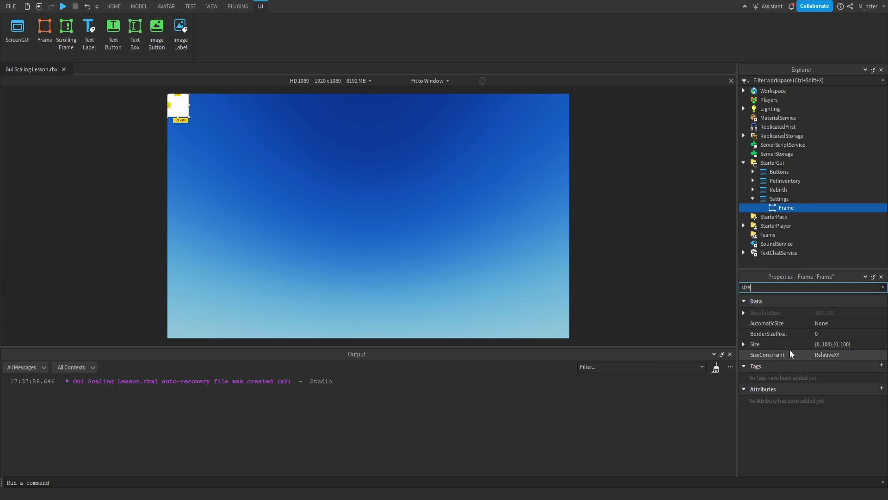
{"action": "left_click", "coordinate": [743, 344]}
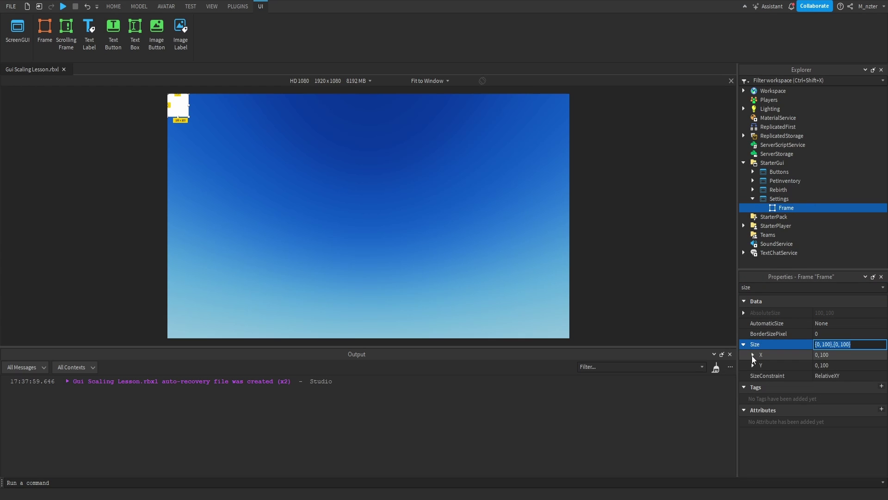
{"action": "left_click", "coordinate": [752, 354]}
{"action": "left_click", "coordinate": [753, 385]}
{"action": "left_click", "coordinate": [786, 376]}
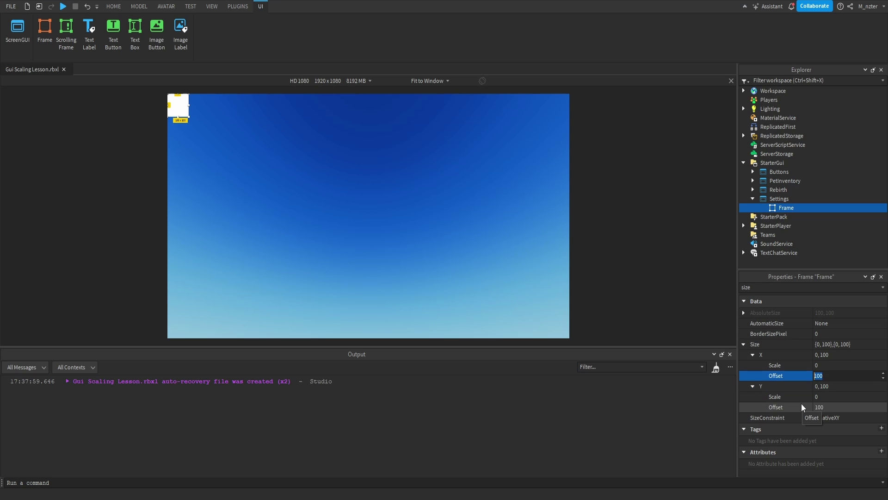
{"action": "left_click", "coordinate": [803, 378]}
{"action": "left_click", "coordinate": [801, 365]}
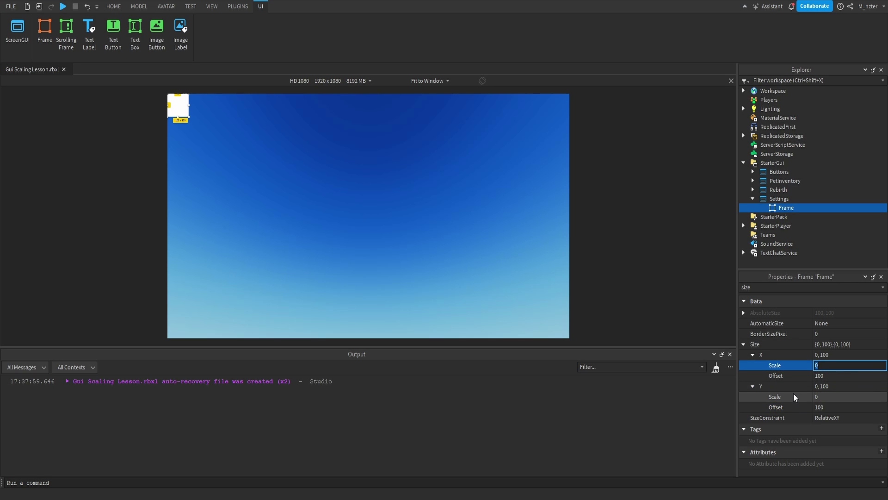
{"action": "key", "text": "Return"}
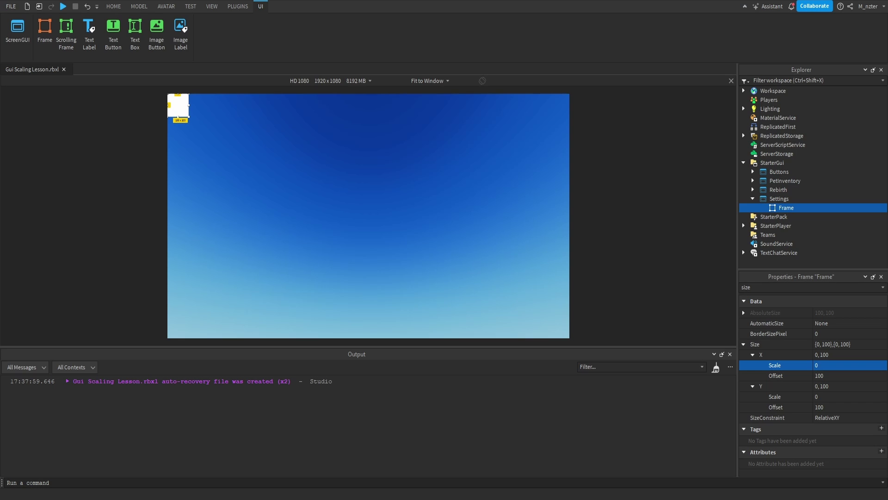
{"action": "left_click", "coordinate": [834, 375]}
{"action": "left_click", "coordinate": [844, 407]}
{"action": "left_click", "coordinate": [845, 376]}
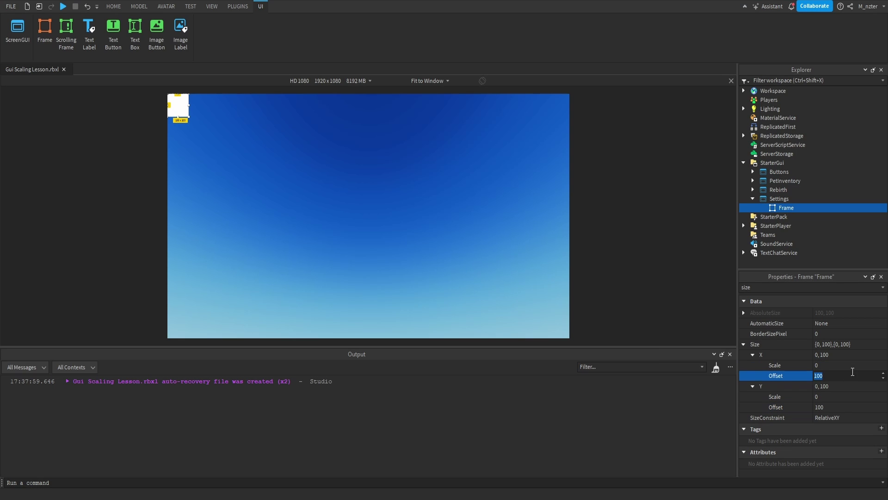
{"action": "left_click", "coordinate": [842, 399]}
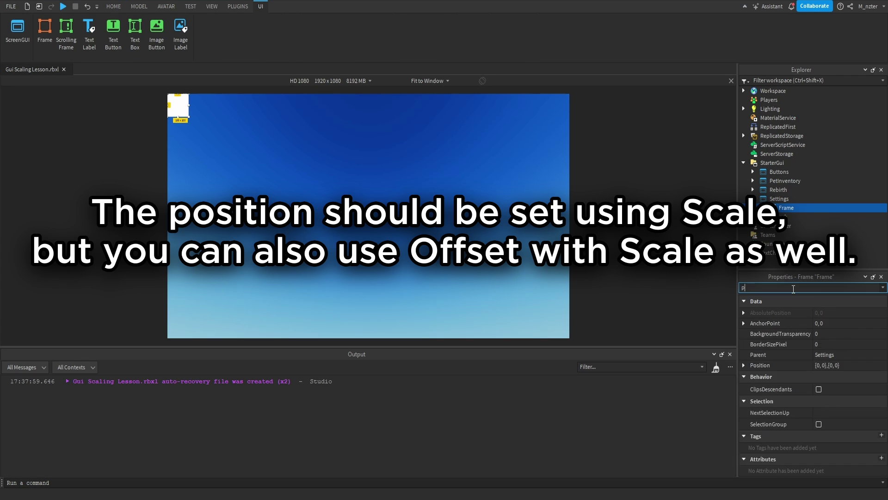
Expand the Frame's Position values, try moving the Frame to the right edge of the emulated screen, and undo the move.
{"action": "type", "text": "pos"}
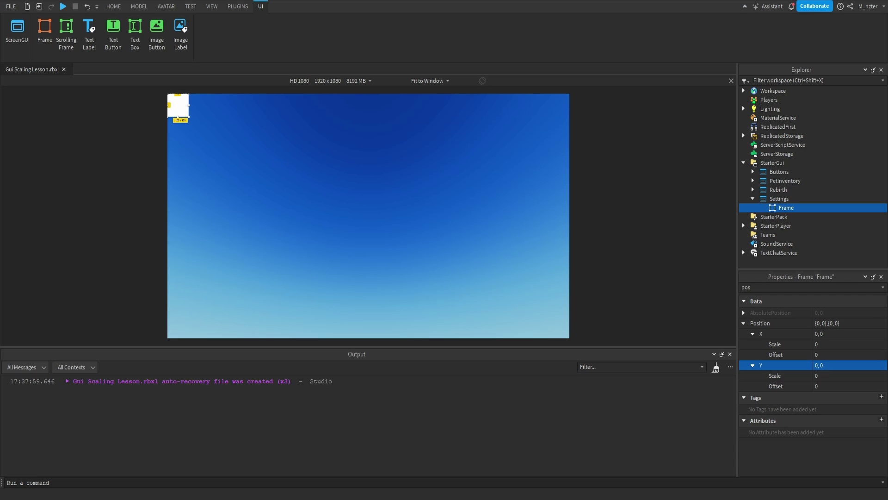
{"action": "left_click_drag", "start_coordinate": [178, 105], "coordinate": [562, 216]}
{"action": "key", "text": "ctrl+z"}
Set the Frame's AnchorPoint to 0, 0.5 and its Y Position Scale to 0.5.
{"action": "left_click", "coordinate": [795, 292]}
{"action": "key", "text": "BackSpace"}
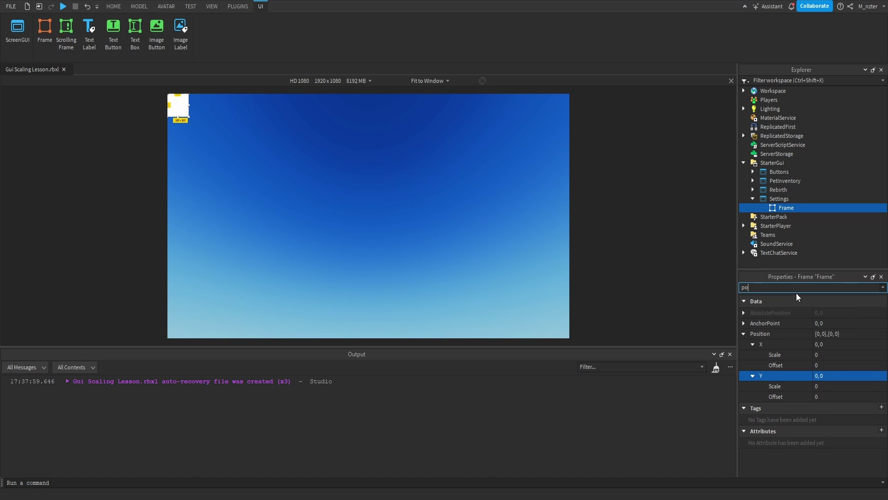
{"action": "double_click", "coordinate": [841, 323]}
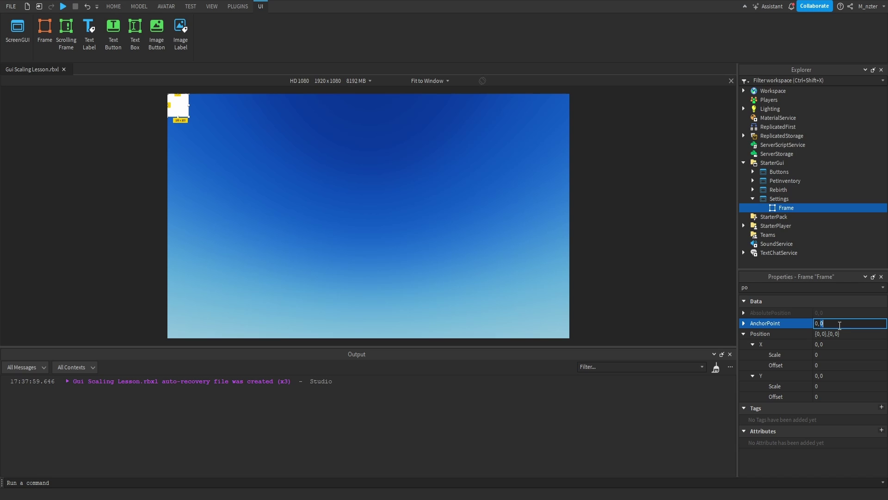
{"action": "type", "text": "0.5"}
{"action": "key", "text": "Return"}
{"action": "left_click", "coordinate": [830, 386]}
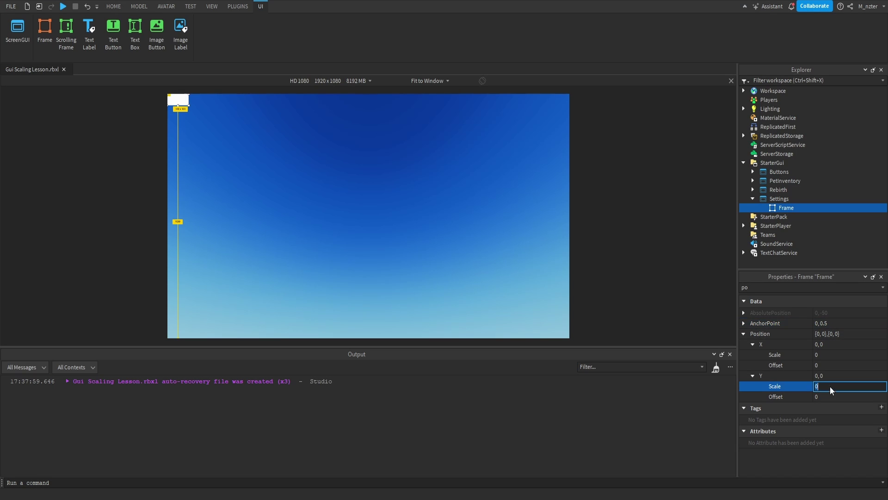
{"action": "type", "text": "0.5"}
{"action": "key", "text": "Return"}
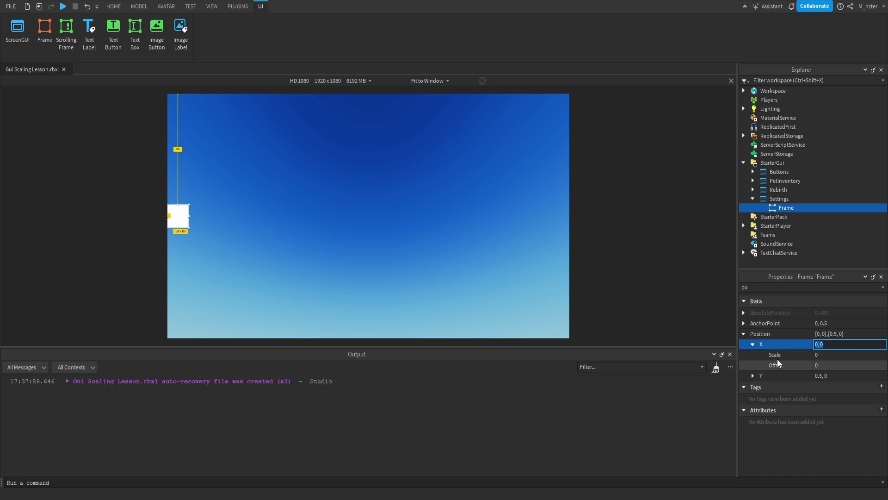
Set the Frame's X Position Offset to 5 and deselect the Frame.
{"action": "left_click", "coordinate": [829, 365]}
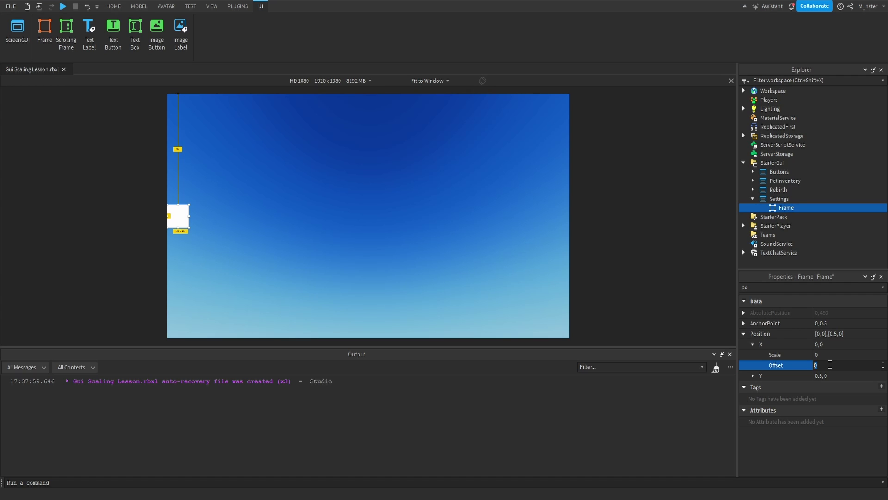
{"action": "type", "text": "5"}
{"action": "key", "text": "Return"}
{"action": "key", "text": "Escape"}
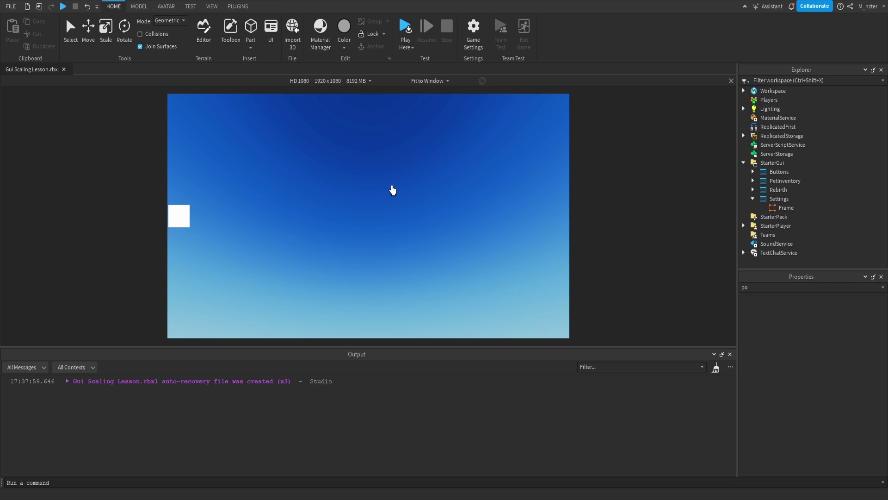
Stretch the Frame to about 261 pixels wide and review its X and Y Position values.
{"action": "left_click", "coordinate": [783, 206]}
{"action": "left_click_drag", "start_coordinate": [190, 216], "coordinate": [224, 220]}
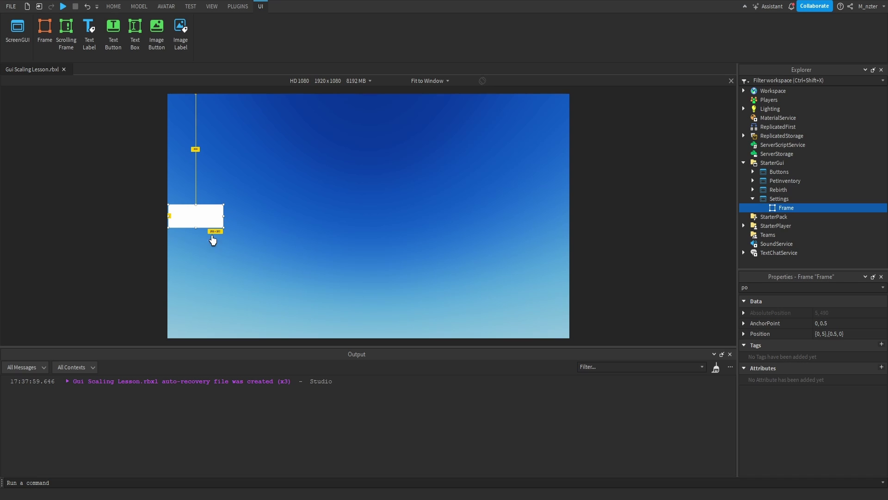
{"action": "left_click", "coordinate": [744, 334]}
{"action": "left_click", "coordinate": [753, 344]}
{"action": "left_click", "coordinate": [752, 376]}
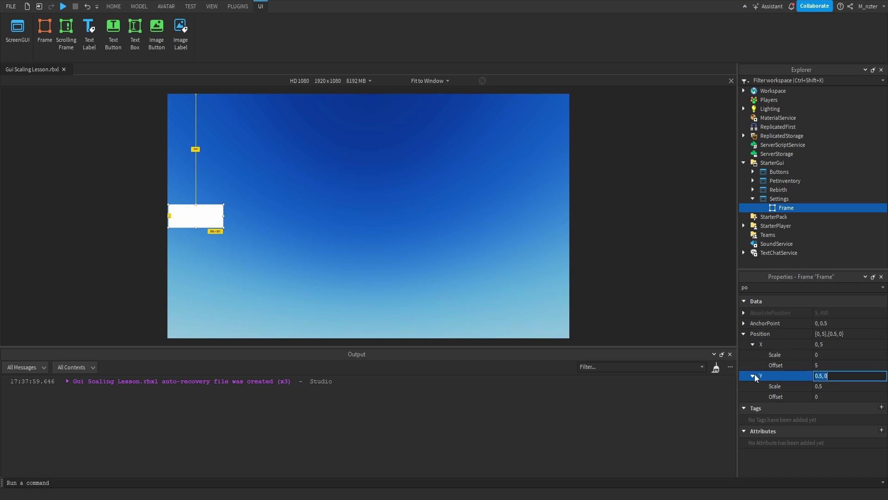
{"action": "left_click", "coordinate": [826, 386]}
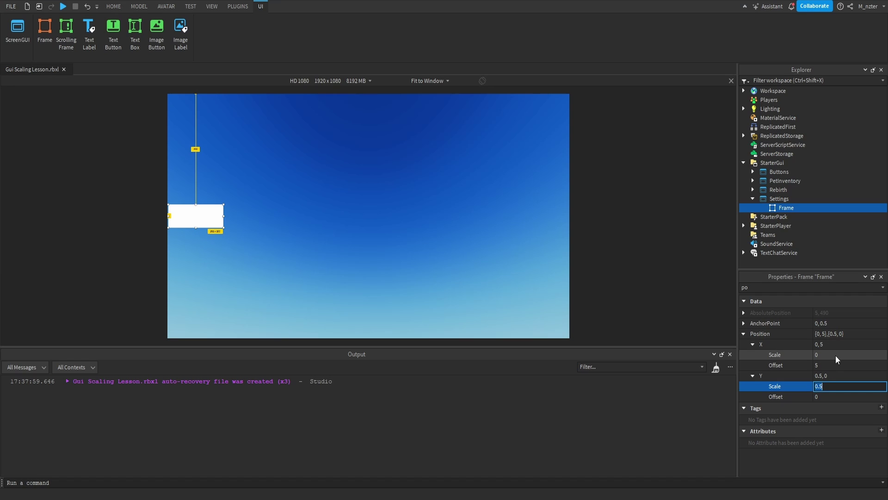
{"action": "key", "text": "Return"}
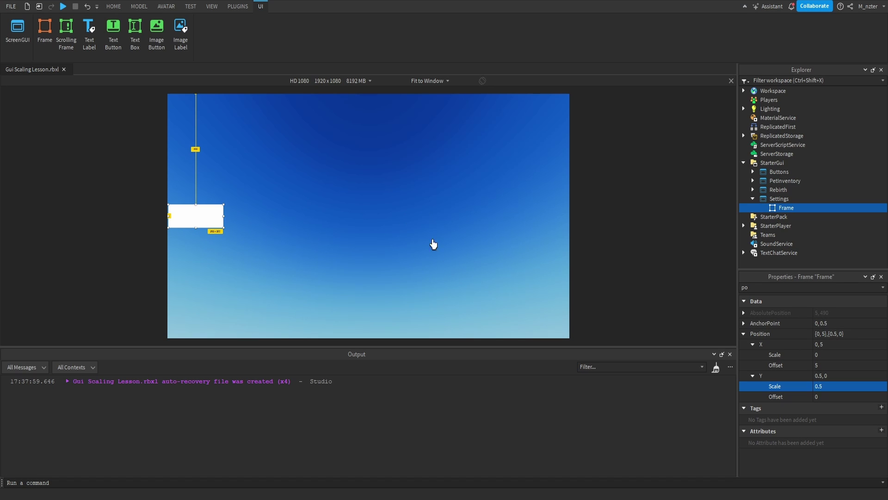
Center the Frame on screen with AnchorPoint 0.5, 0.5 and an X Position of Scale 0.5 and Offset 0.
{"action": "left_click", "coordinate": [824, 323]}
{"action": "type", "text": ".5"}
{"action": "key", "text": "Return"}
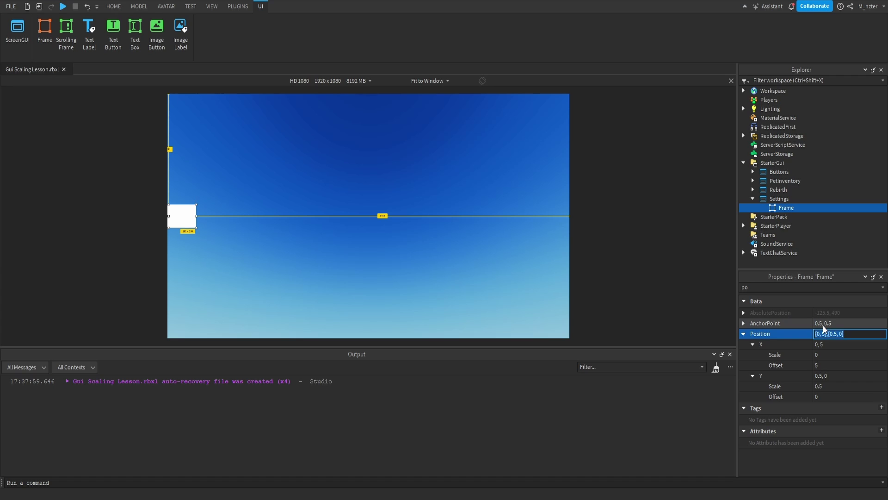
{"action": "left_click", "coordinate": [855, 334]}
{"action": "key", "text": "Tab"}
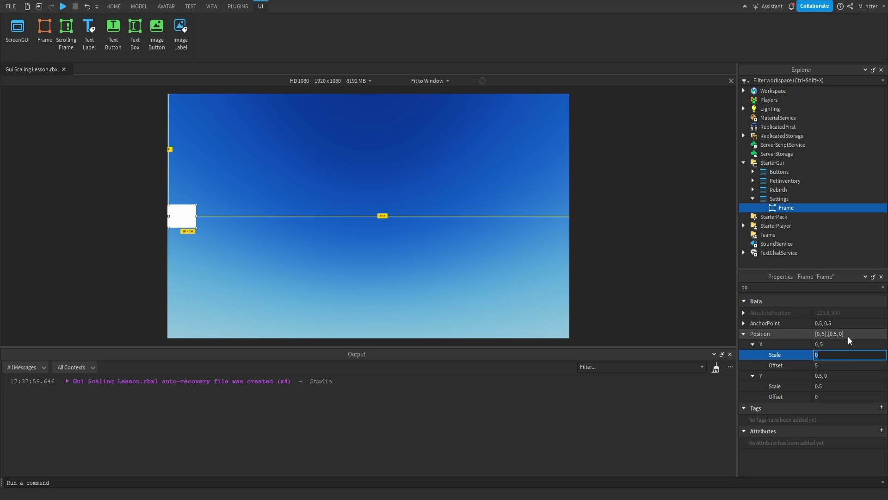
{"action": "type", "text": ".5"}
{"action": "left_click", "coordinate": [836, 386]}
{"action": "left_click", "coordinate": [845, 365]}
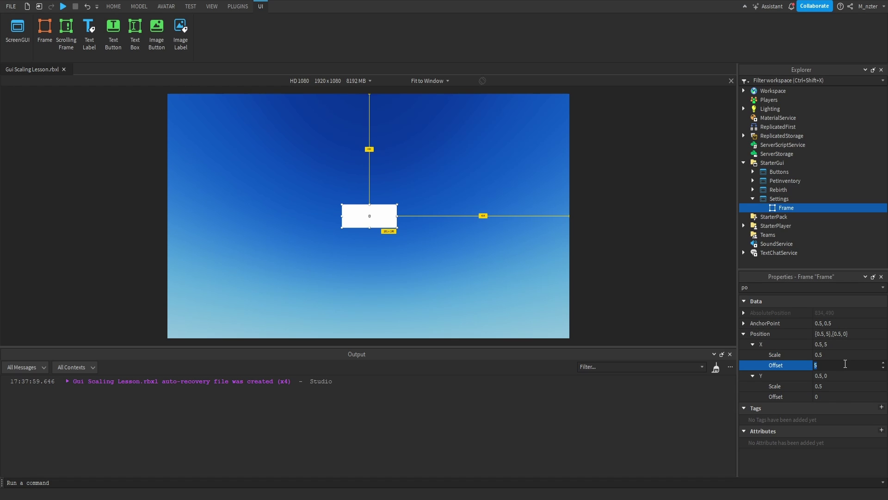
{"action": "type", "text": "0"}
{"action": "key", "text": "Return"}
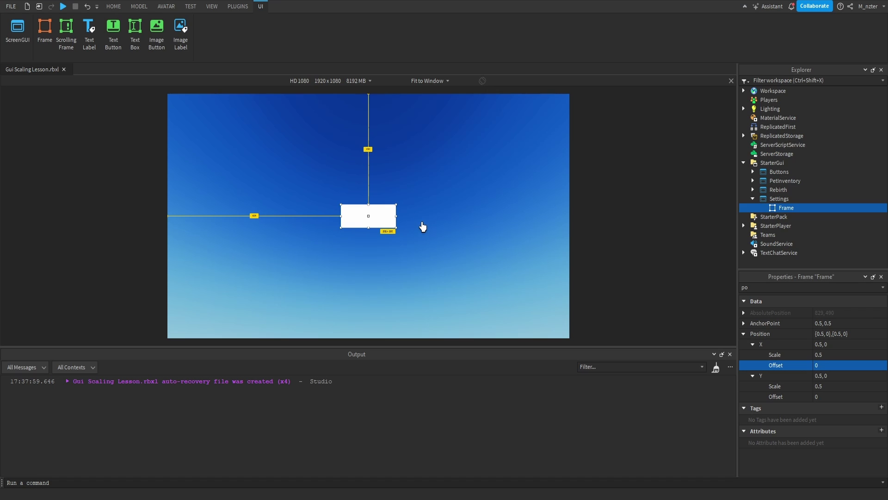
Set the Frame's Size Offset to 500 in X and 550 in Y, and deselect the Frame.
{"action": "double_click", "coordinate": [848, 287]}
{"action": "type", "text": "size"}
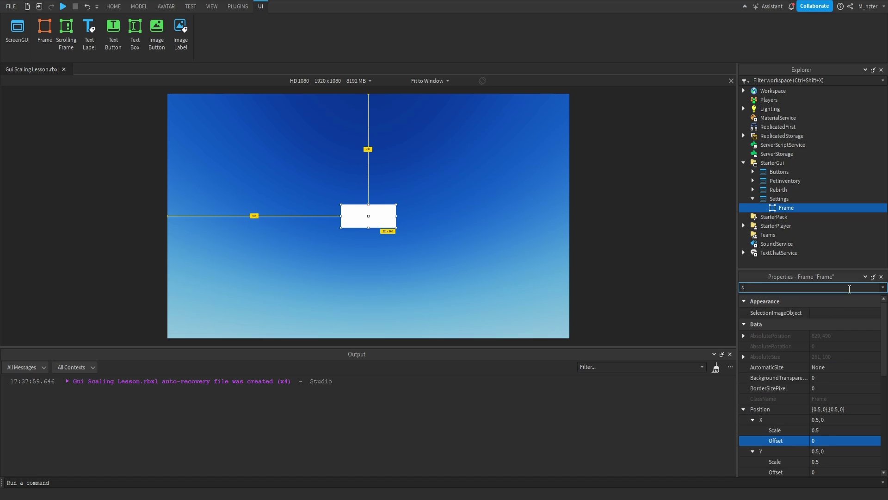
{"action": "double_click", "coordinate": [845, 343]}
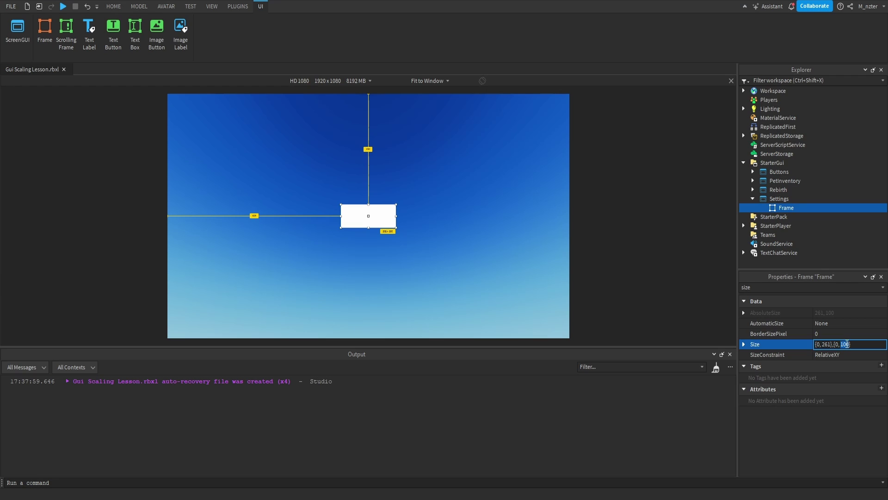
{"action": "key", "text": "Tab"}
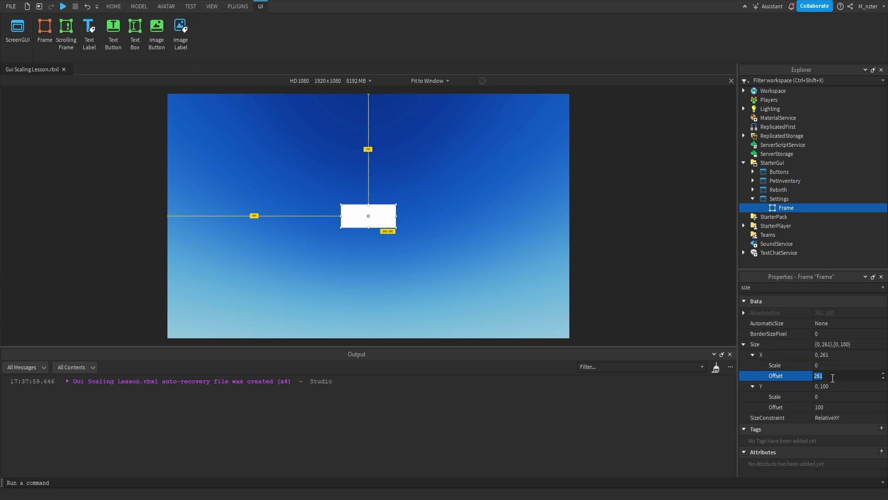
{"action": "type", "text": "500"}
{"action": "key", "text": "Return"}
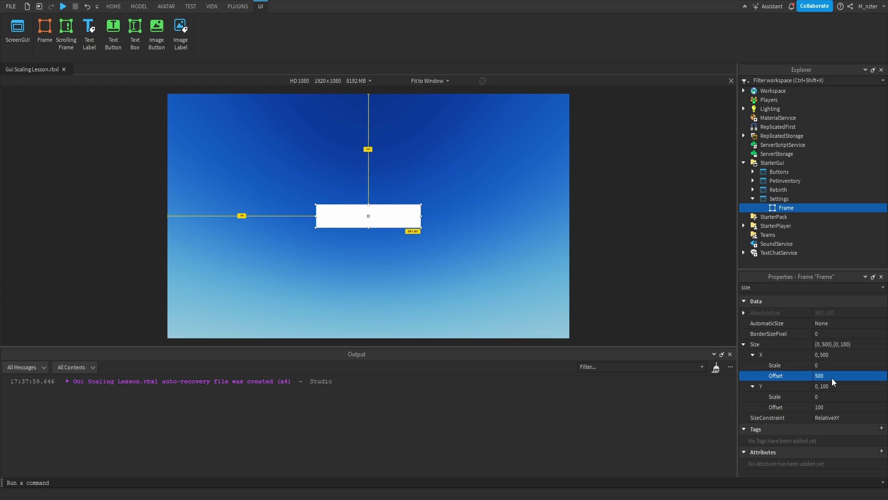
{"action": "left_click", "coordinate": [835, 406]}
{"action": "type", "text": "550"}
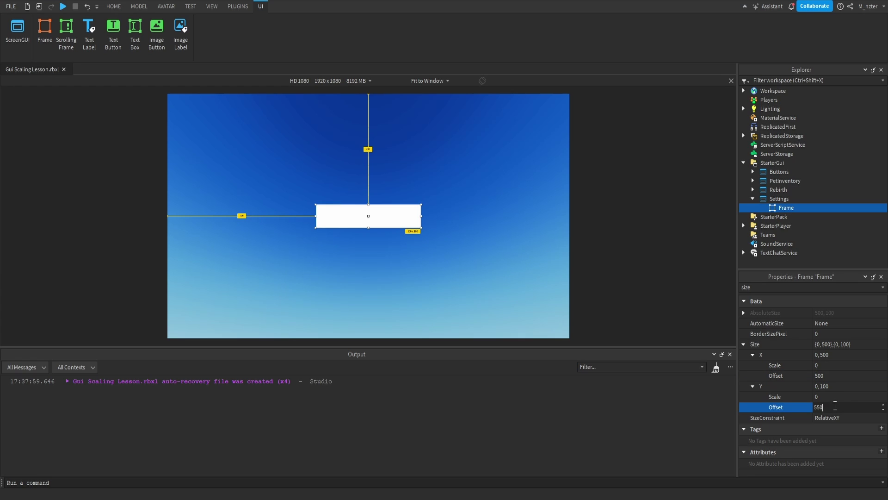
{"action": "key", "text": "Return"}
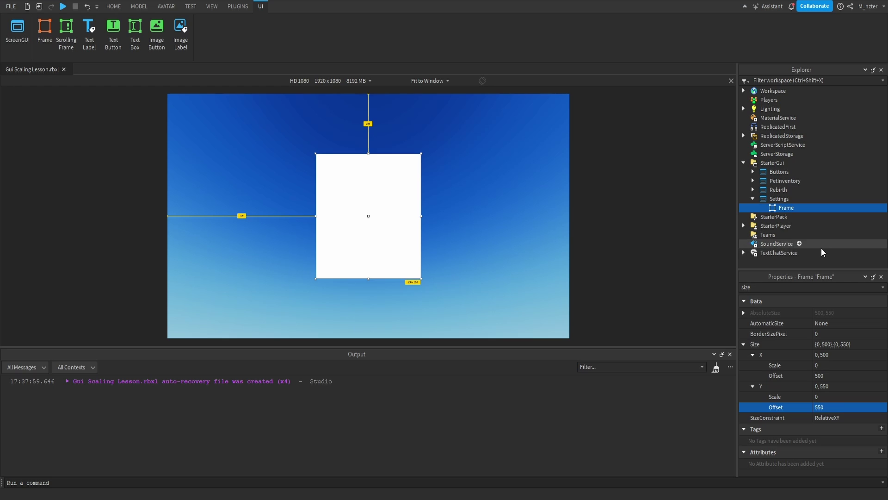
{"action": "left_click", "coordinate": [687, 238]}
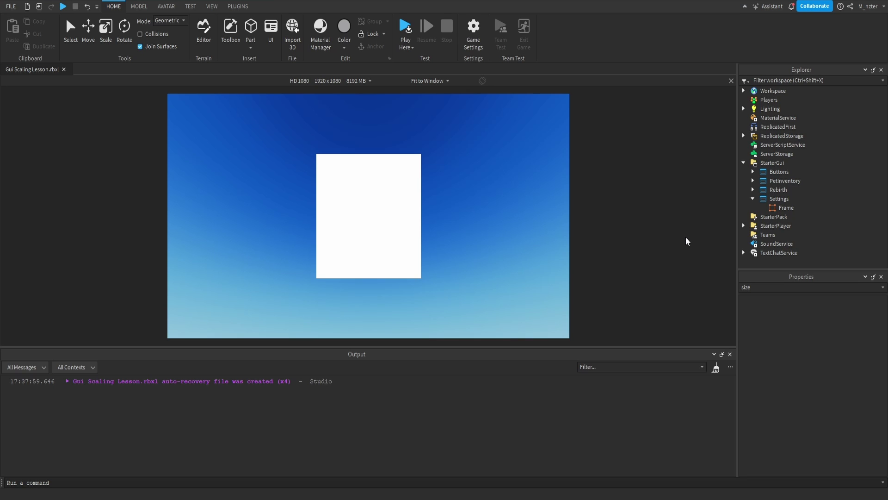
Insert a TextLabel into the Frame and rename it Title.
{"action": "left_click", "coordinate": [800, 209]}
{"action": "key", "text": "ctrl+i"}
{"action": "type", "text": "Tex"}
{"action": "key", "text": "Down"}
{"action": "key", "text": "Down"}
{"action": "key", "text": "Return"}
{"action": "double_click", "coordinate": [805, 219]}
{"action": "type", "text": "Title"}
{"action": "key", "text": "Return"}
Set the Title label's Text to "Settings".
{"action": "left_click", "coordinate": [809, 287]}
{"action": "type", "text": "text"}
{"action": "left_click", "coordinate": [837, 333]}
{"action": "type", "text": "Setting"}
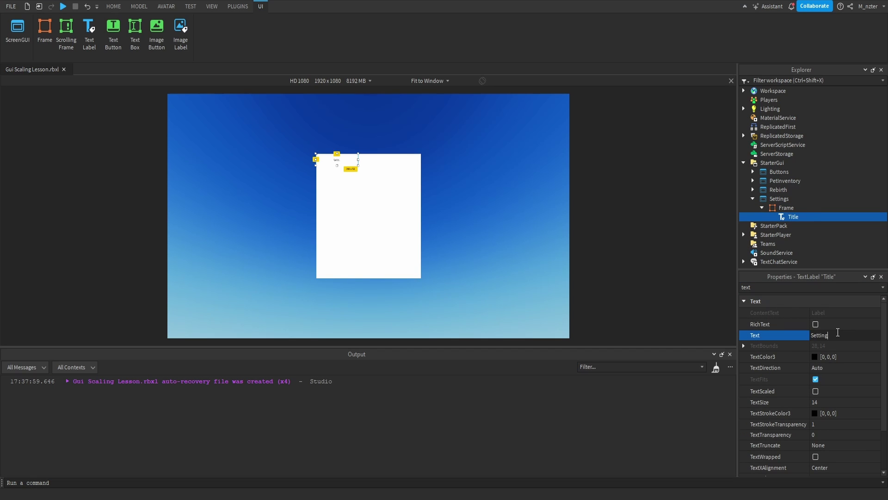
{"action": "type", "text": "s"}
{"action": "key", "text": "Return"}
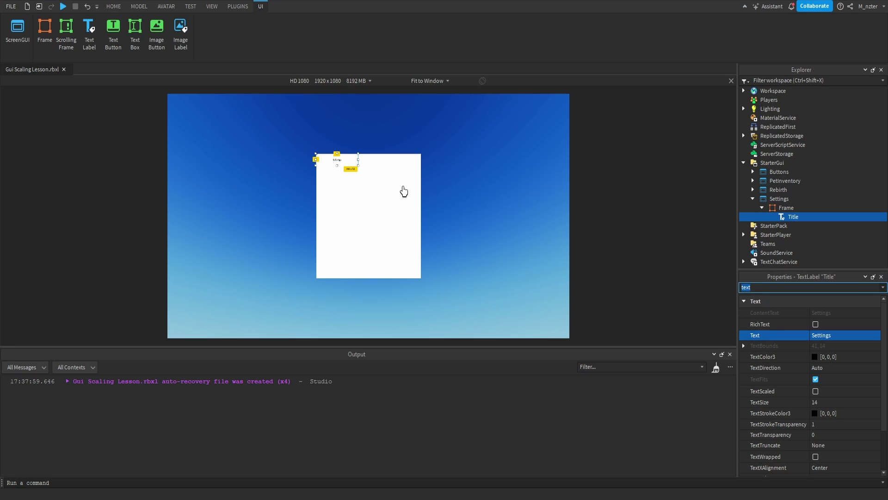
Center the Title label horizontally in the Frame with AnchorPoint 0.5, 0 and X Position Scale 0.5.
{"action": "type", "text": "po"}
{"action": "left_click", "coordinate": [743, 334]}
{"action": "left_click", "coordinate": [752, 344]}
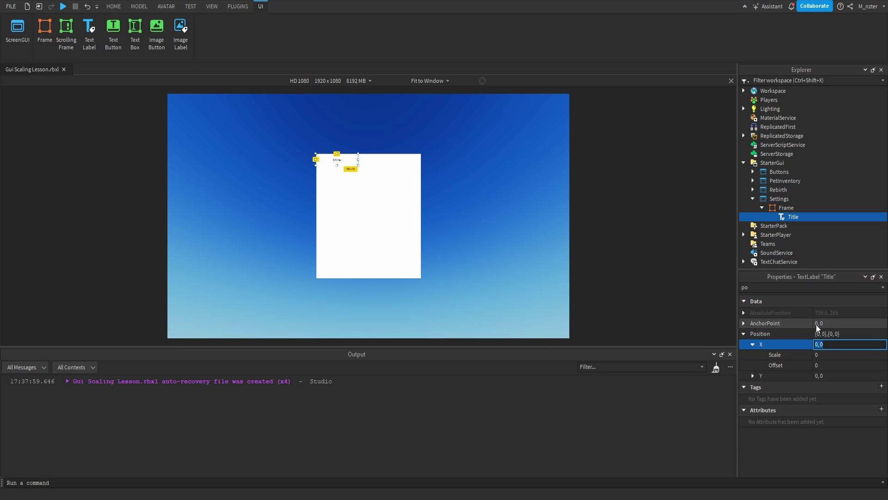
{"action": "left_click", "coordinate": [817, 323]}
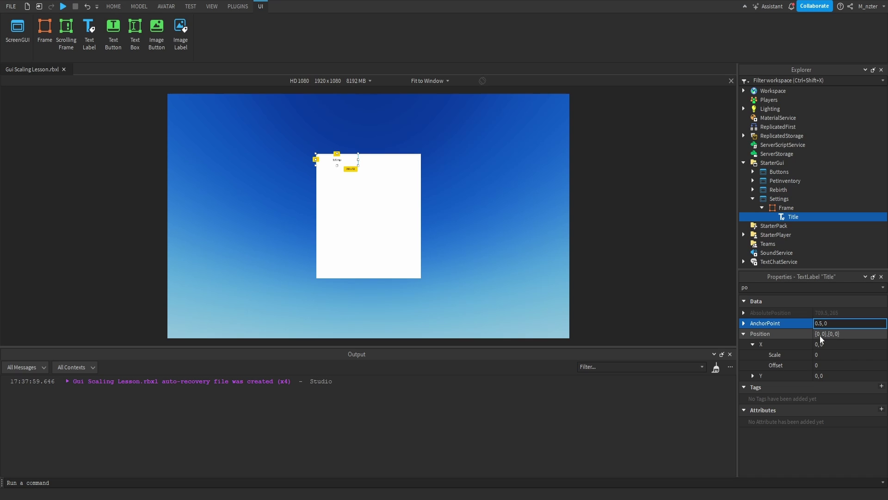
{"action": "left_click", "coordinate": [834, 354]}
{"action": "type", "text": "0.5"}
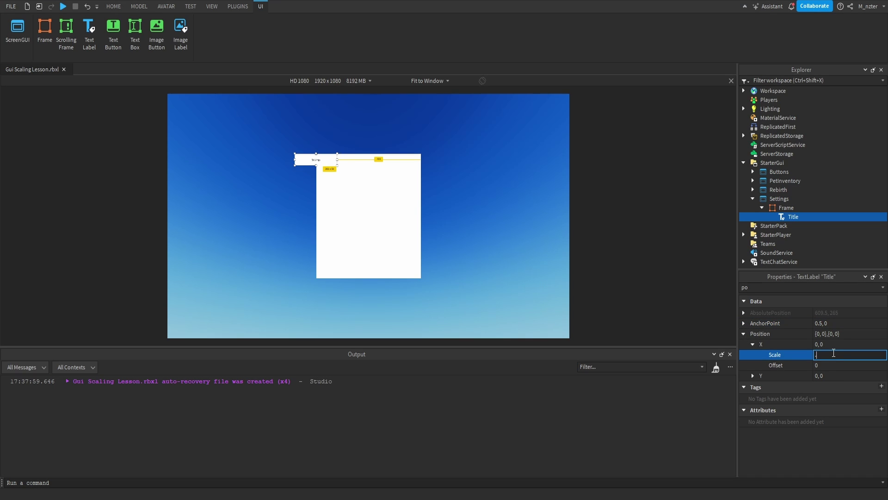
{"action": "key", "text": "Return"}
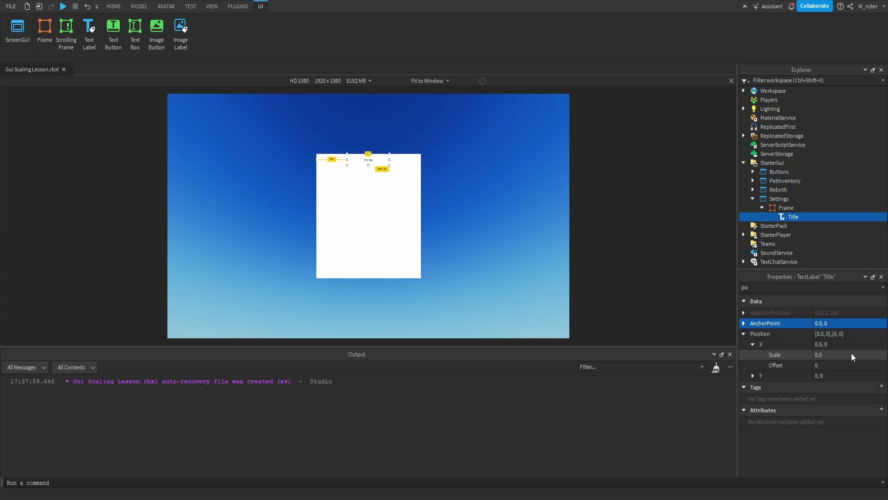
Reset the Title label's AnchorPoint to 0, 0 and its X Position Scale to 0.
{"action": "left_click", "coordinate": [819, 323]}
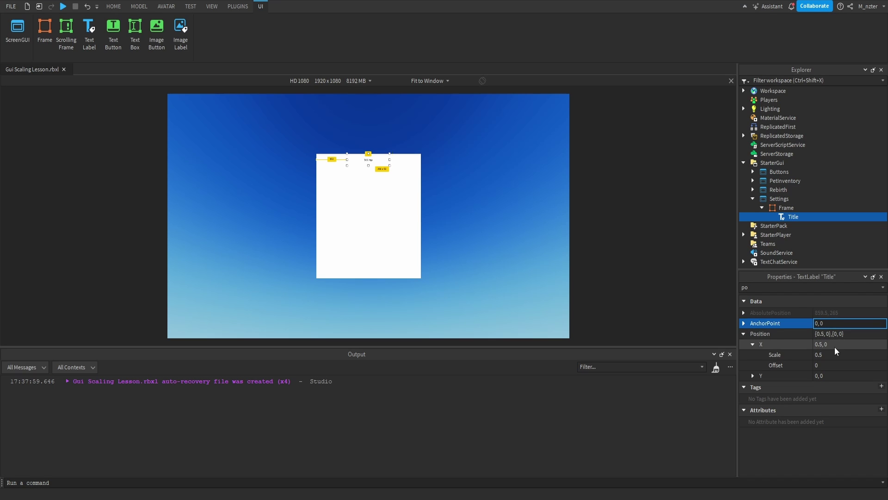
{"action": "left_click", "coordinate": [836, 355]}
{"action": "key", "text": "BackSpace"}
{"action": "key", "text": "BackSpace"}
{"action": "key", "text": "Return"}
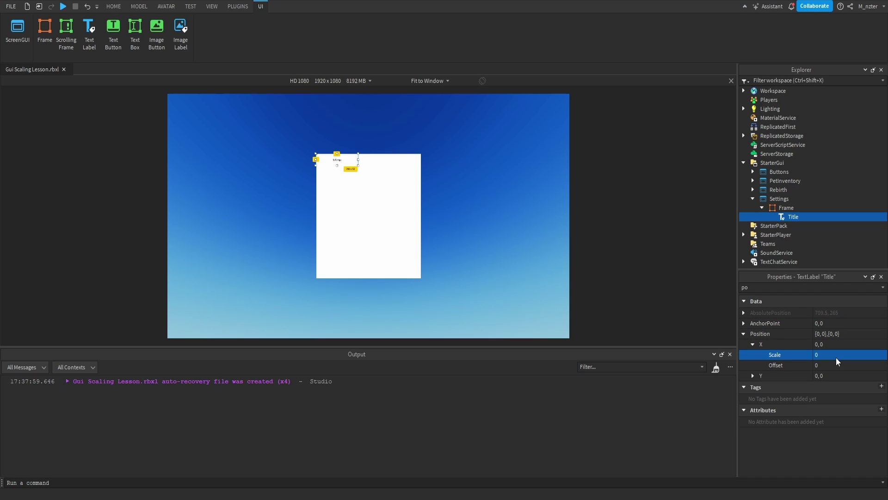
Try an X Position Offset of 1 on the Title label, and move it to the Frame's top center at Offset about 150, 11.
{"action": "left_click", "coordinate": [831, 364]}
{"action": "type", "text": "1"}
{"action": "key", "text": "Return"}
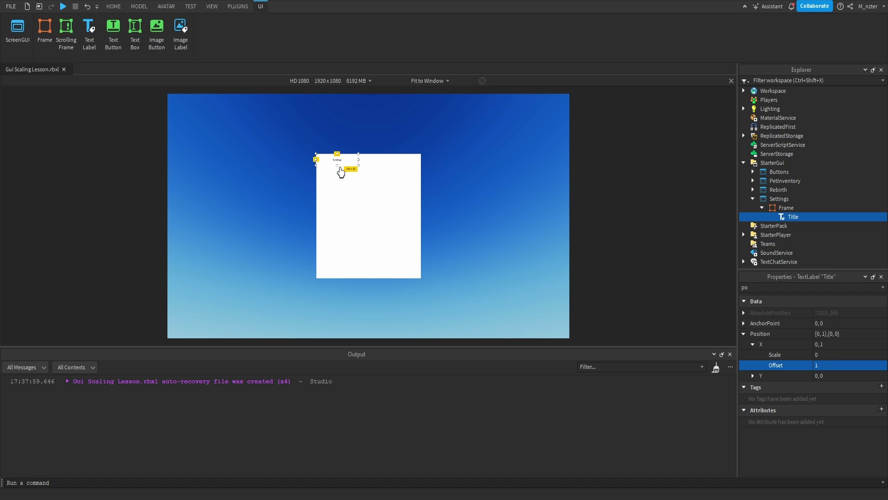
{"action": "left_click_drag", "start_coordinate": [337, 162], "coordinate": [368, 163]}
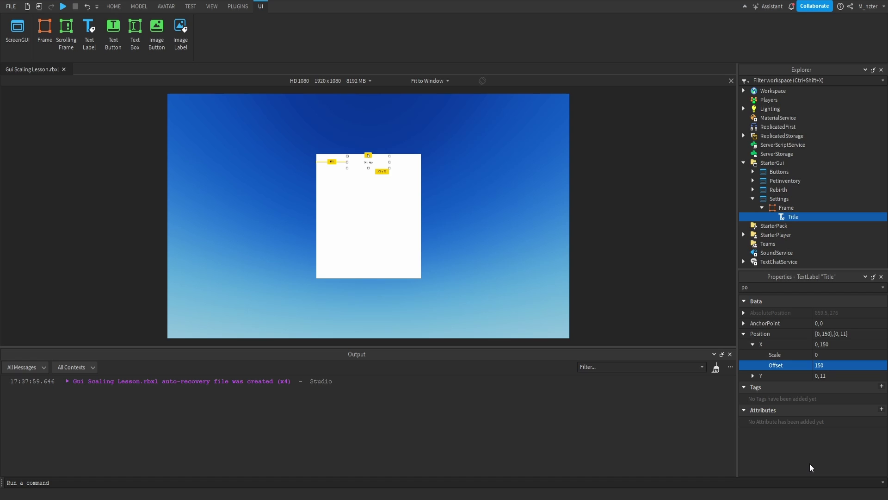
Set the Title label's Y Position Offset to 10.
{"action": "left_click", "coordinate": [823, 375]}
{"action": "left_click", "coordinate": [753, 375]}
{"action": "left_click", "coordinate": [838, 399]}
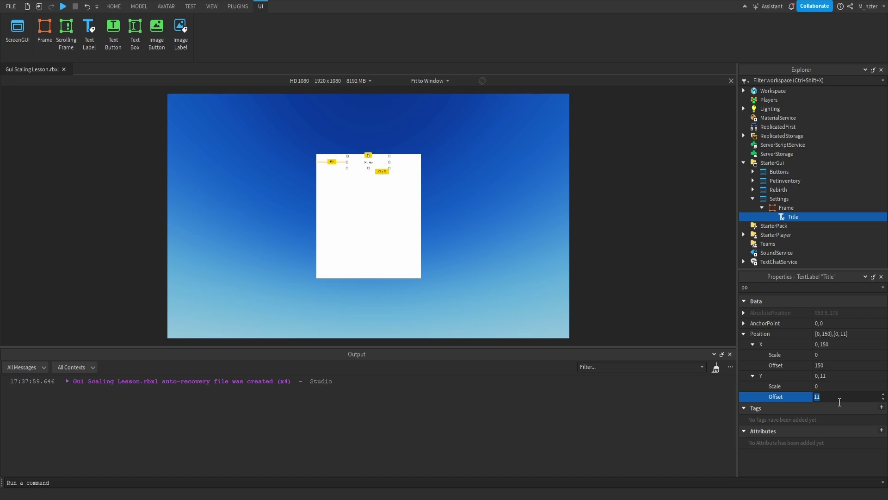
{"action": "type", "text": "10"}
{"action": "key", "text": "Return"}
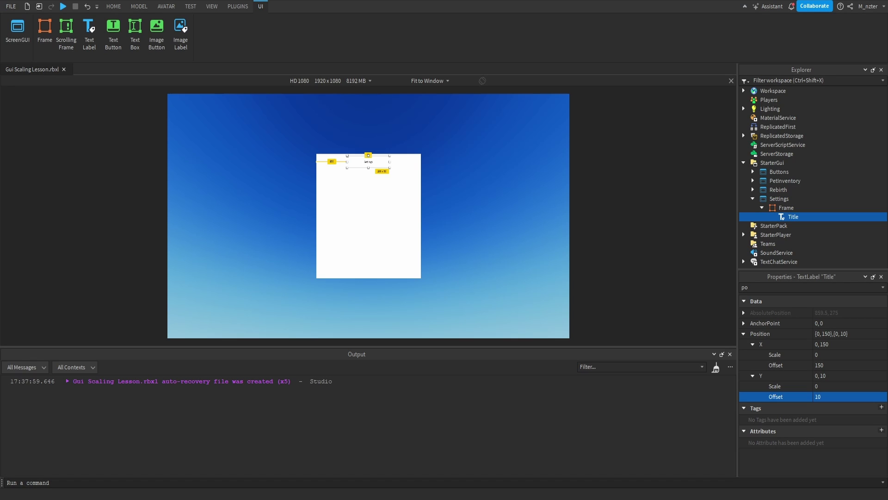
Set the Title label's TextSize to 66.
{"action": "type", "text": "textsc"}
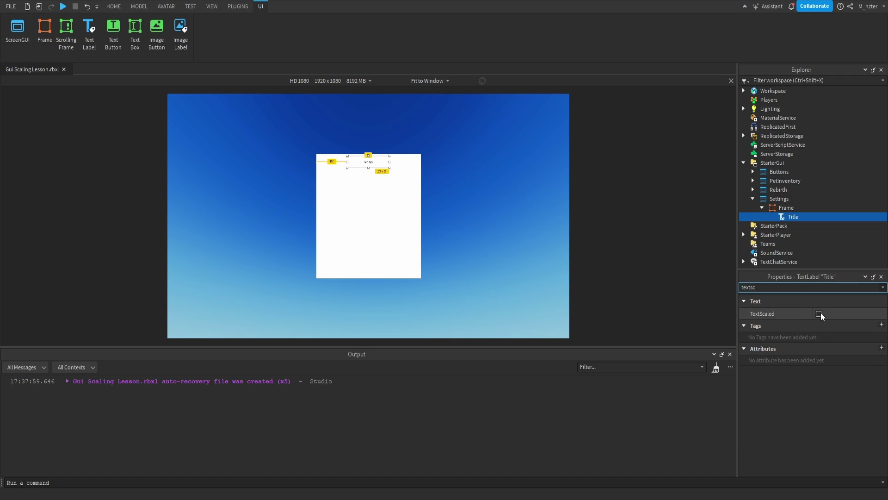
{"action": "key", "text": "BackSpace"}
{"action": "type", "text": "i"}
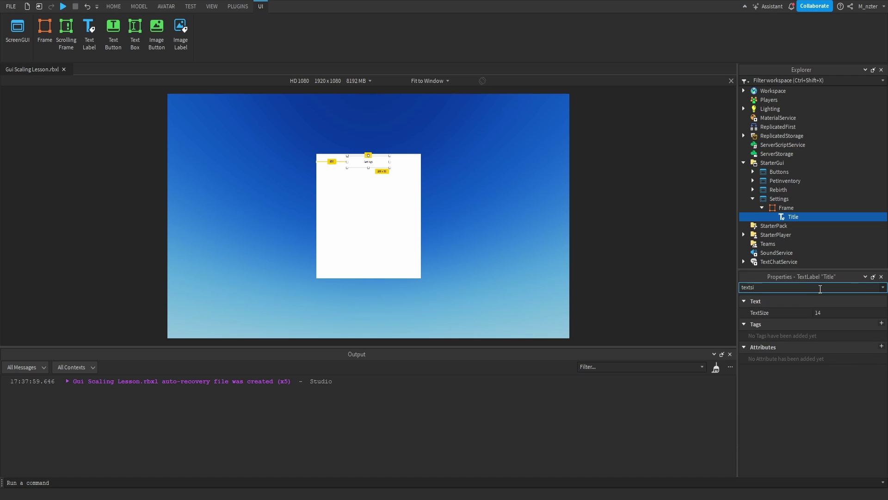
{"action": "left_click", "coordinate": [829, 312]}
{"action": "left_click_drag", "start_coordinate": [850, 315], "coordinate": [872, 316]}
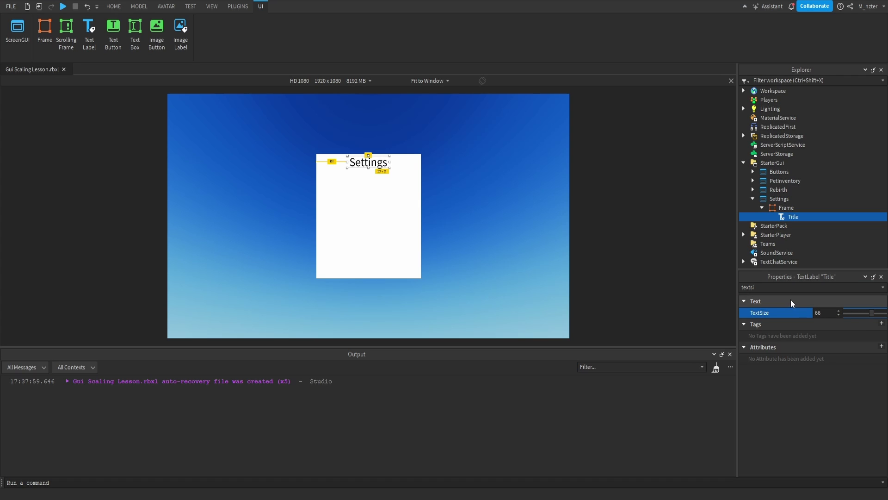
Duplicate the Title label and place the copy below the original in the Frame, at Offset about 150, 107.
{"action": "left_click", "coordinate": [806, 291]}
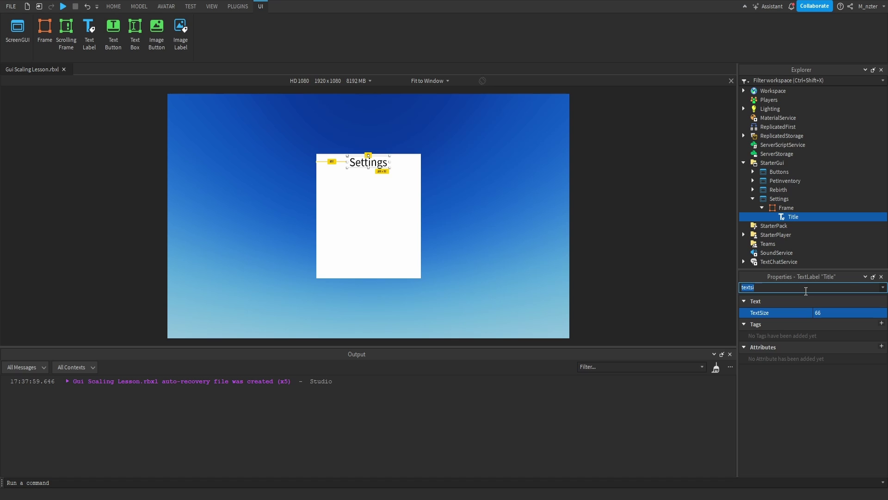
{"action": "key", "text": "BackSpace"}
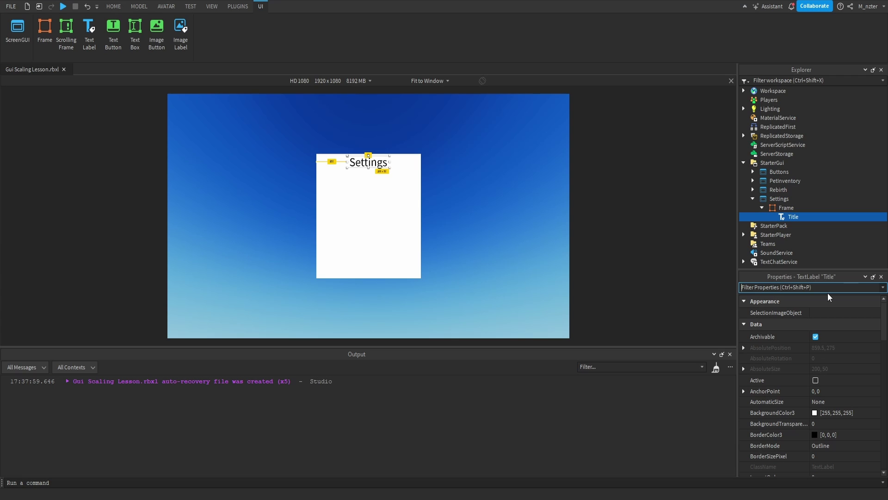
{"action": "type", "text": "size"}
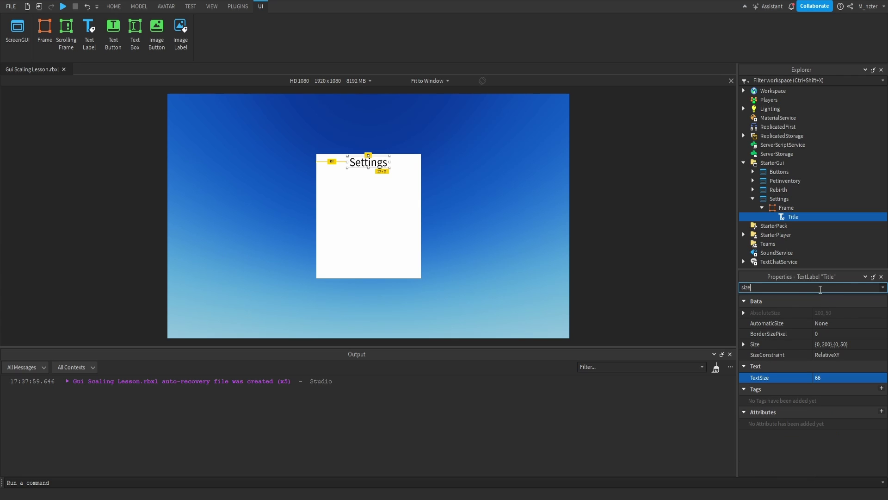
{"action": "double_click", "coordinate": [796, 288]}
{"action": "type", "text": "pos"}
{"action": "left_click", "coordinate": [765, 323]}
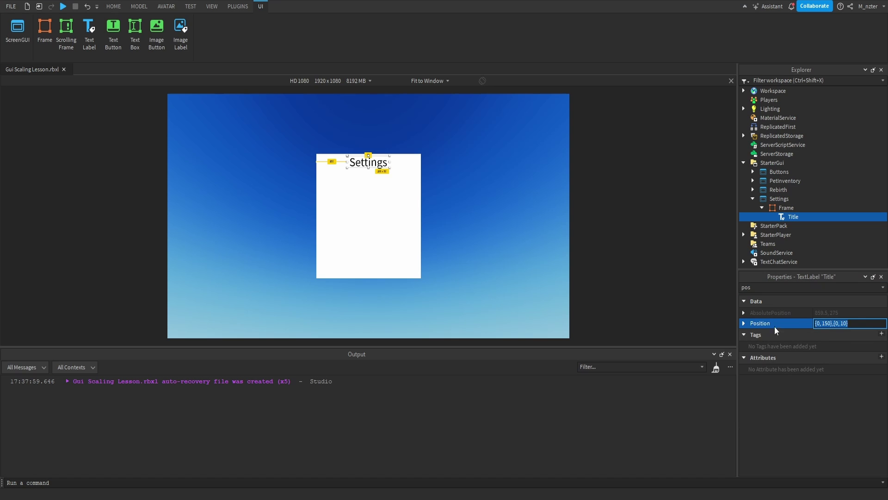
{"action": "key", "text": "ctrl+d"}
{"action": "left_click_drag", "start_coordinate": [376, 163], "coordinate": [375, 185]}
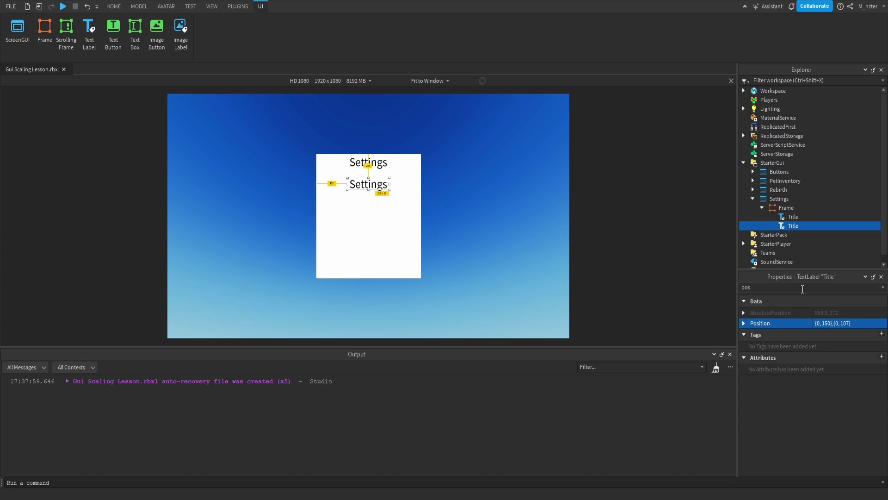
Center the duplicate Title label horizontally with AnchorPoint 0.5, 0, X Position Scale 0.5 and X Offset 0.
{"action": "left_click", "coordinate": [802, 288]}
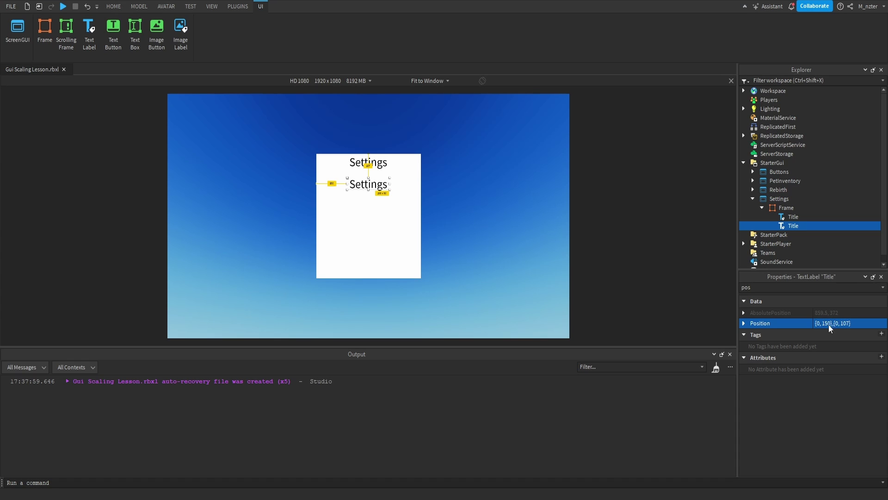
{"action": "key", "text": "BackSpace"}
{"action": "left_click", "coordinate": [822, 323]}
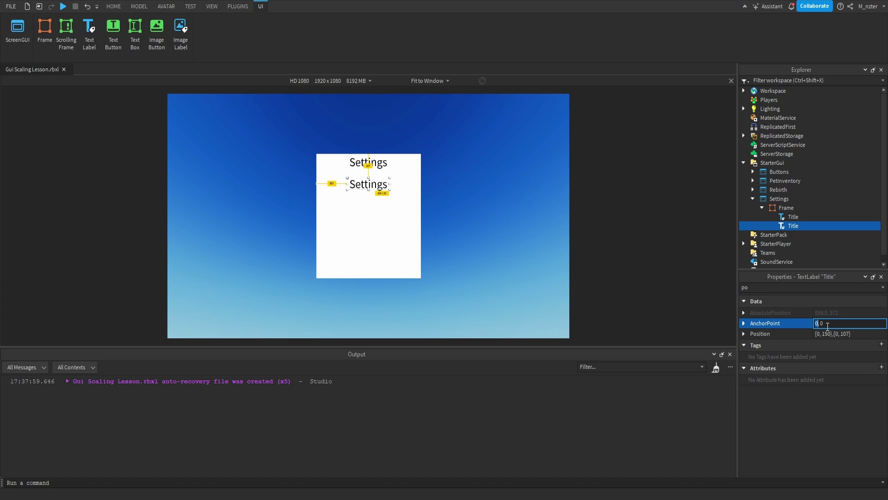
{"action": "type", "text": ".5"}
{"action": "left_click", "coordinate": [744, 333]}
{"action": "left_click", "coordinate": [820, 354]}
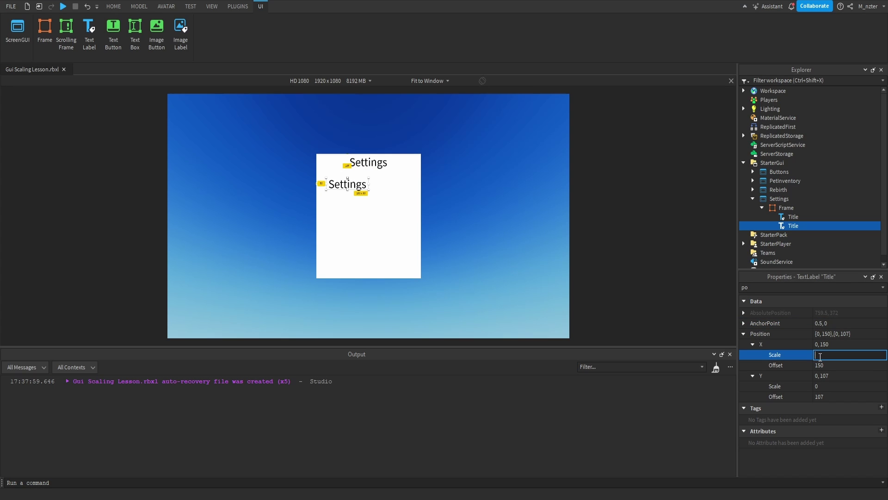
{"action": "type", "text": "0.5"}
{"action": "left_click", "coordinate": [820, 363]}
{"action": "type", "text": "0"}
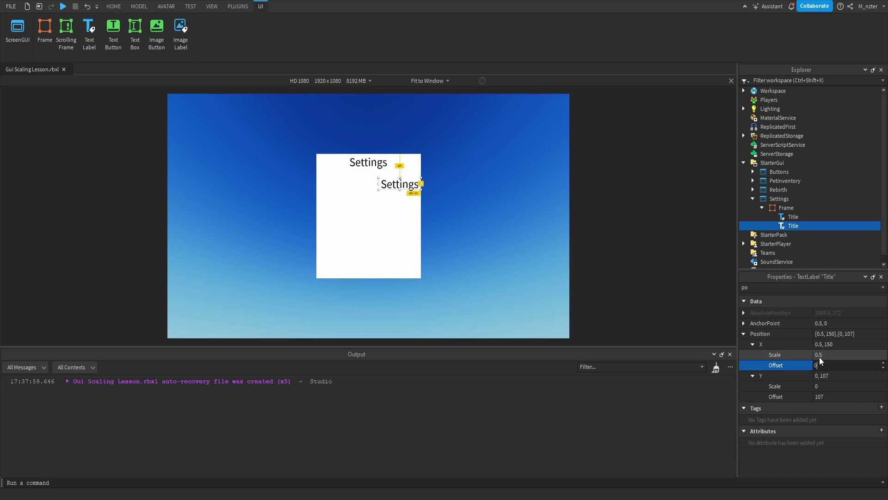
{"action": "key", "text": "Return"}
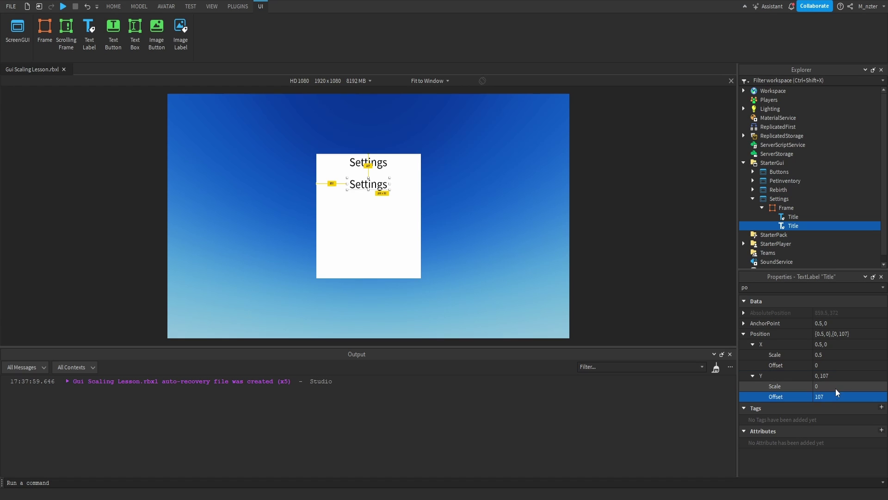
Set the duplicate Title label's Y Position to Scale 0.1 and Offset 0.
{"action": "left_click", "coordinate": [833, 387]}
{"action": "key", "text": "BackSpace"}
{"action": "type", "text": "0.1"}
{"action": "key", "text": "Return"}
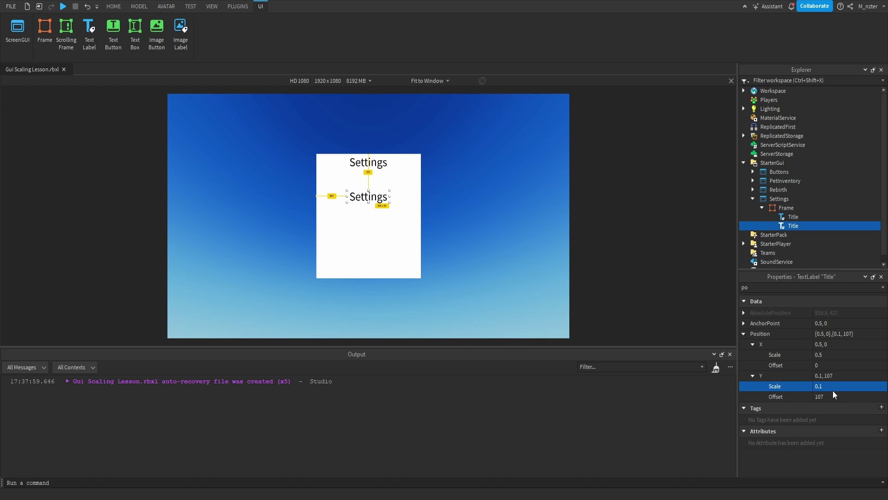
{"action": "left_click", "coordinate": [833, 396]}
{"action": "key", "text": "BackSpace"}
{"action": "type", "text": "0"}
{"action": "key", "text": "Return"}
Increase the duplicate Title label's Y Position Scale to 0.2.
{"action": "left_click", "coordinate": [824, 387]}
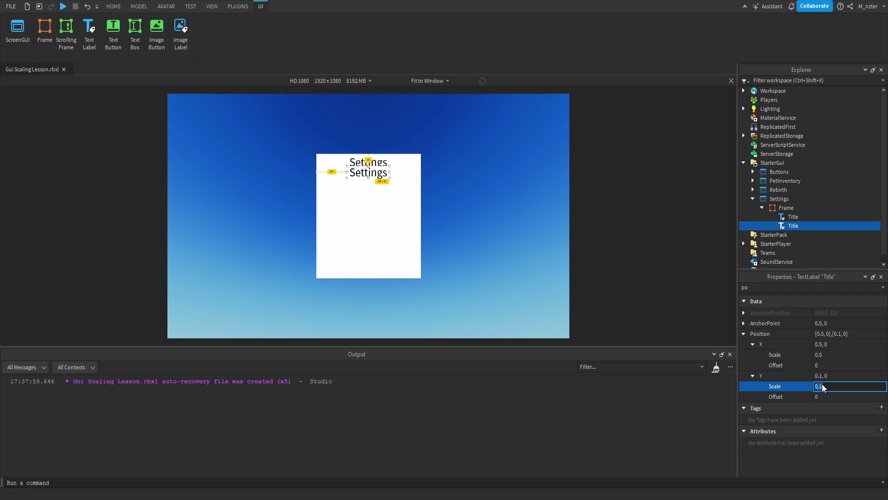
{"action": "key", "text": "BackSpace"}
{"action": "type", "text": "2"}
{"action": "key", "text": "Return"}
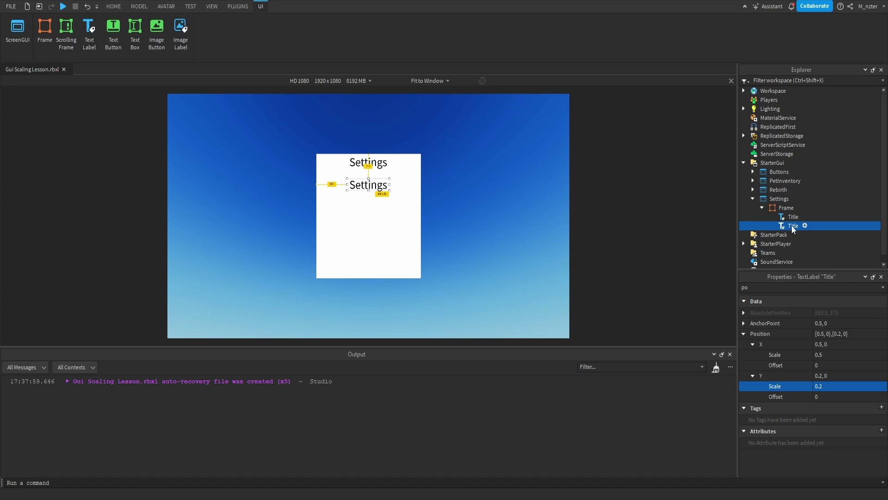
Set the duplicate Title label's X Size to Scale 0.5 and Offset 0.
{"action": "left_click", "coordinate": [787, 288]}
{"action": "type", "text": "size"}
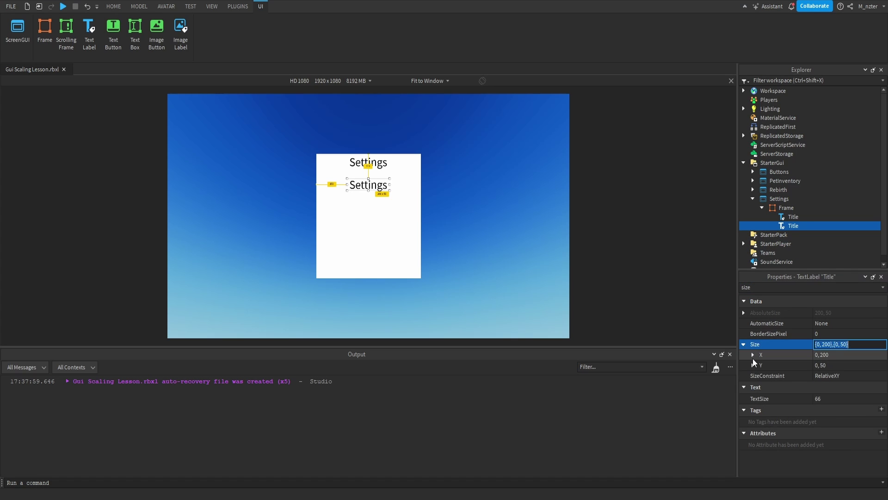
{"action": "left_click", "coordinate": [828, 375]}
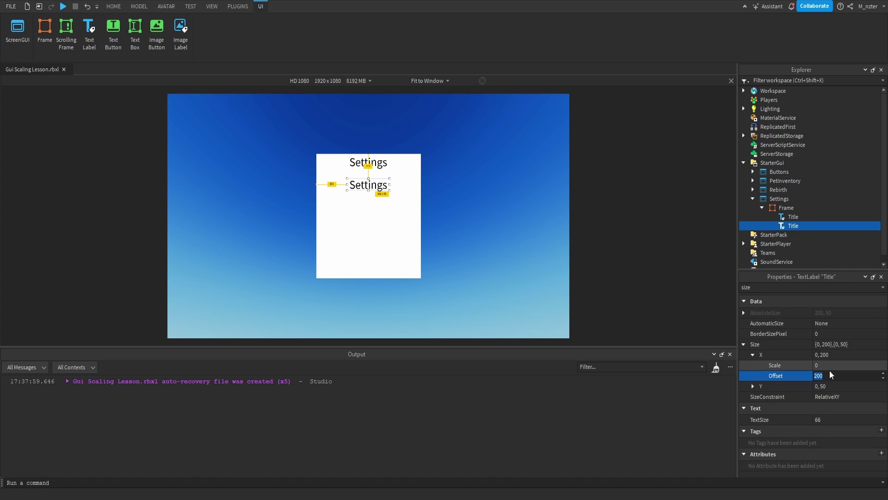
{"action": "type", "text": "0"}
{"action": "left_click", "coordinate": [830, 366]}
{"action": "key", "text": "BackSpace"}
{"action": "type", "text": ".5"}
{"action": "key", "text": "Return"}
Set the duplicate Title label's Y Size to Scale 0.1 and Offset 0.
{"action": "left_click", "coordinate": [753, 386]}
{"action": "left_click", "coordinate": [827, 396]}
{"action": "type", "text": ".1"}
{"action": "key", "text": "Return"}
{"action": "left_click", "coordinate": [827, 407]}
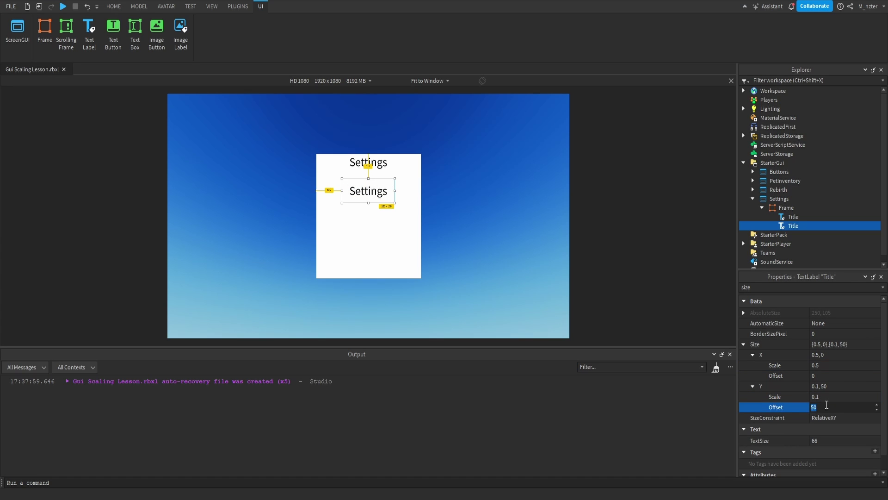
{"action": "type", "text": "0"}
{"action": "key", "text": "Return"}
{"action": "left_click", "coordinate": [655, 107]}
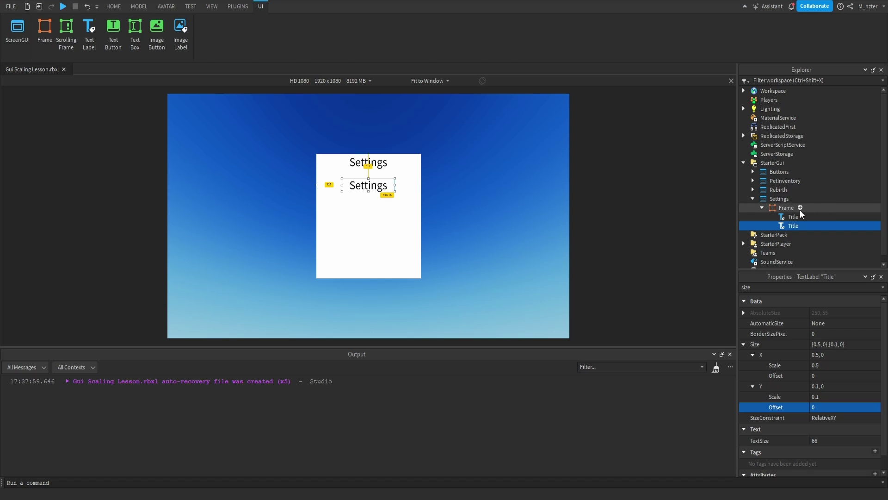
{"action": "left_click", "coordinate": [798, 225]}
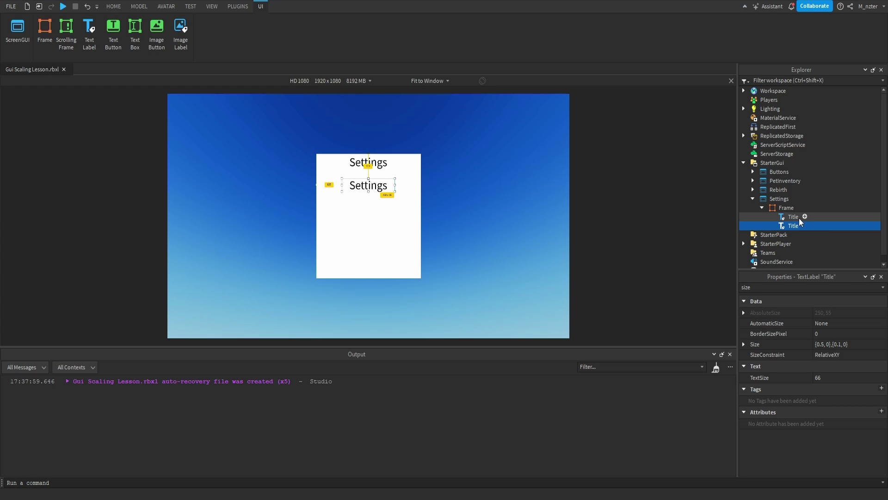
{"action": "left_click", "coordinate": [789, 221]}
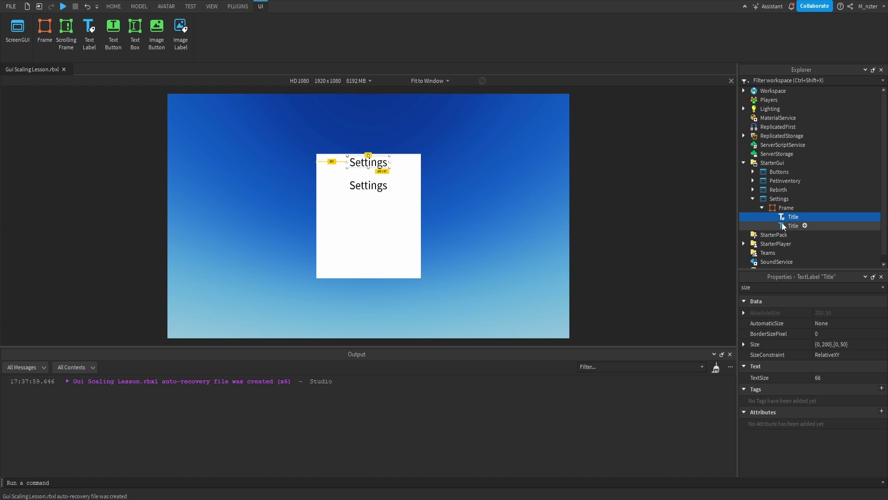
{"action": "left_click", "coordinate": [791, 225]}
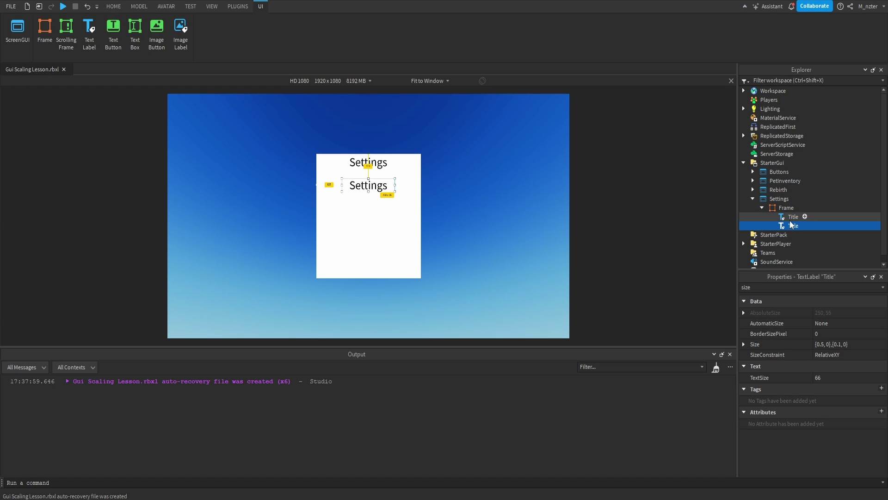
Collapse the Frame's contents and insert a UIScale object into the Settings ScreenGui.
{"action": "left_click", "coordinate": [762, 208]}
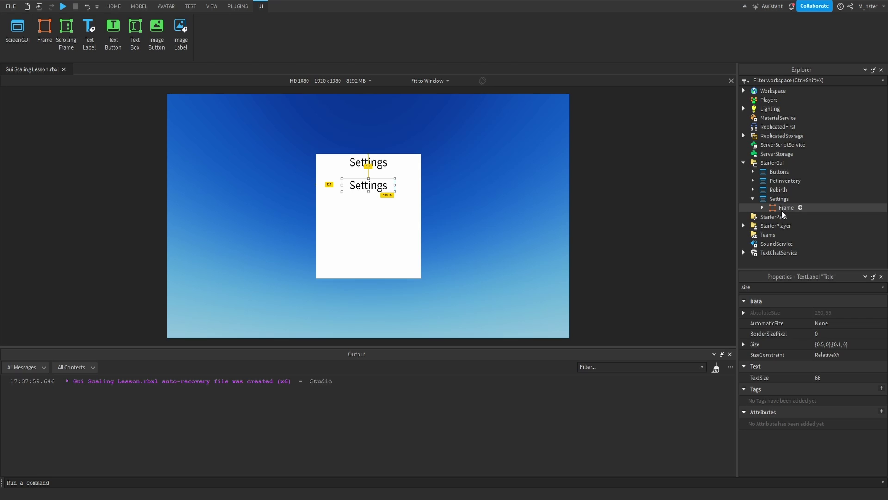
{"action": "left_click", "coordinate": [782, 210]}
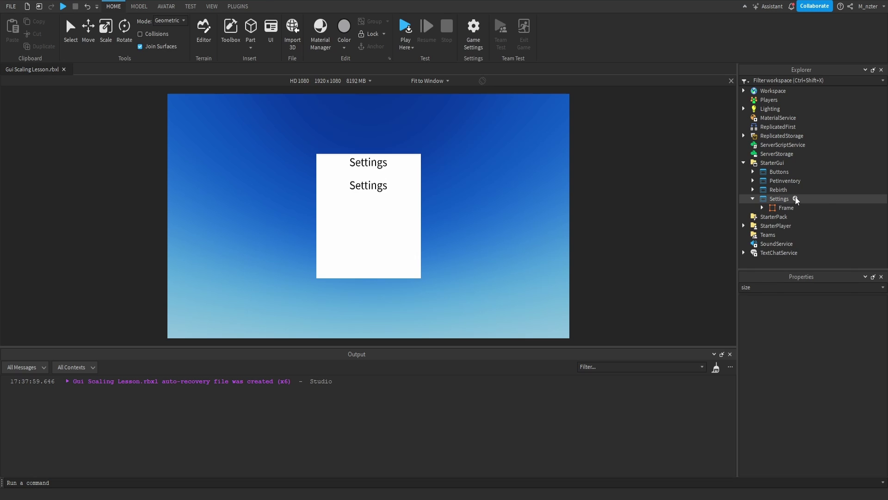
{"action": "left_click", "coordinate": [796, 198]}
{"action": "type", "text": "U"}
{"action": "key", "text": "Down"}
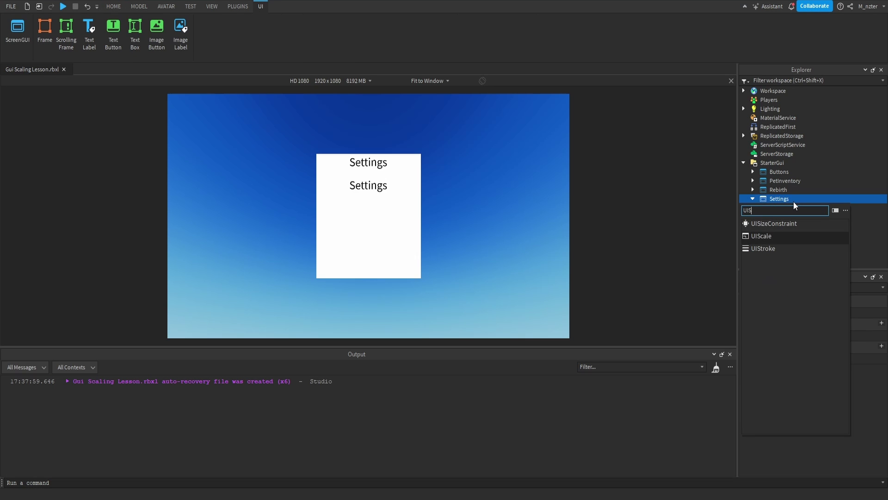
{"action": "key", "text": "Return"}
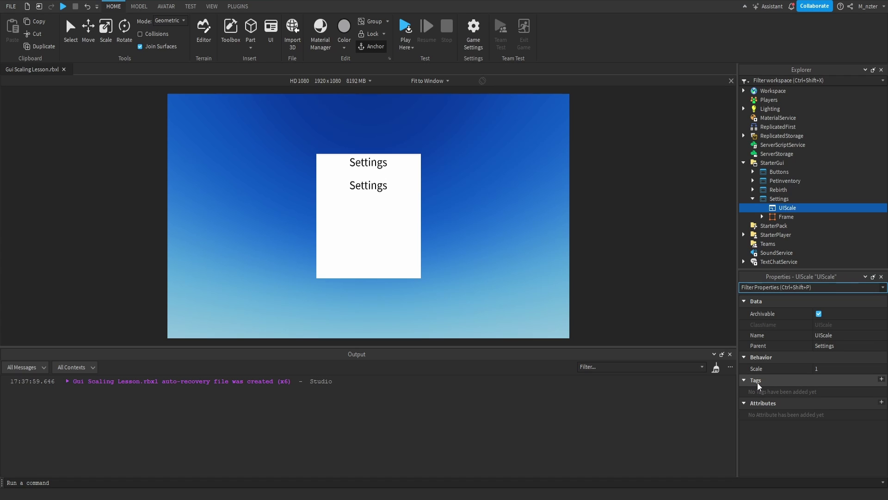
Add the scale_component tag to the UIScale object in Settings.
{"action": "left_click", "coordinate": [881, 379]}
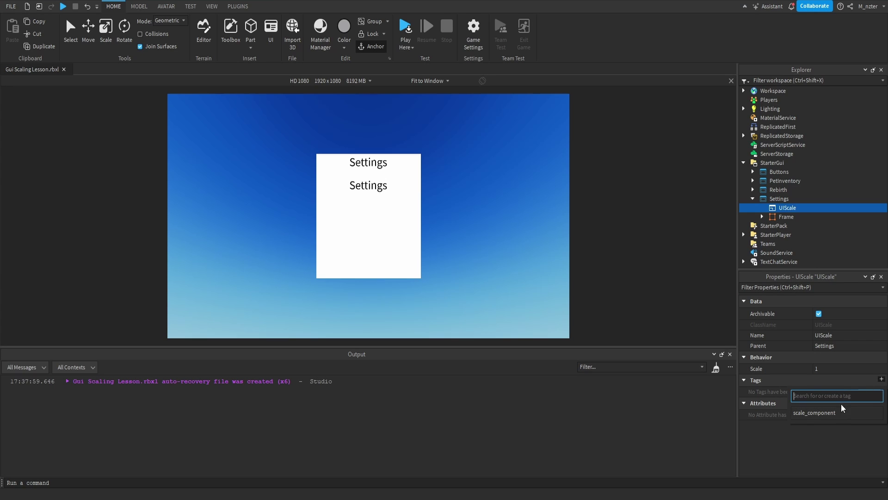
{"action": "type", "text": "scale_component"}
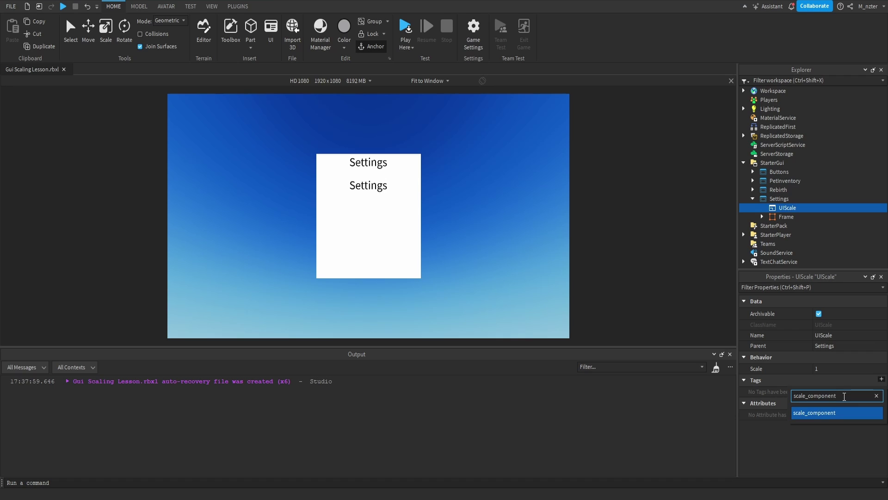
{"action": "key", "text": "Return"}
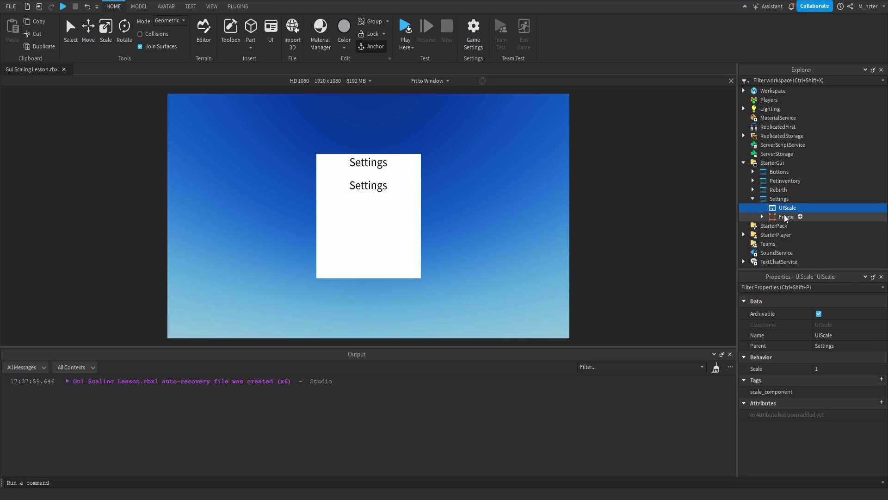
Add a Vector2 attribute named base_resolution to the UIScale object in the Settings ScreenGui.
{"action": "left_click", "coordinate": [882, 402]}
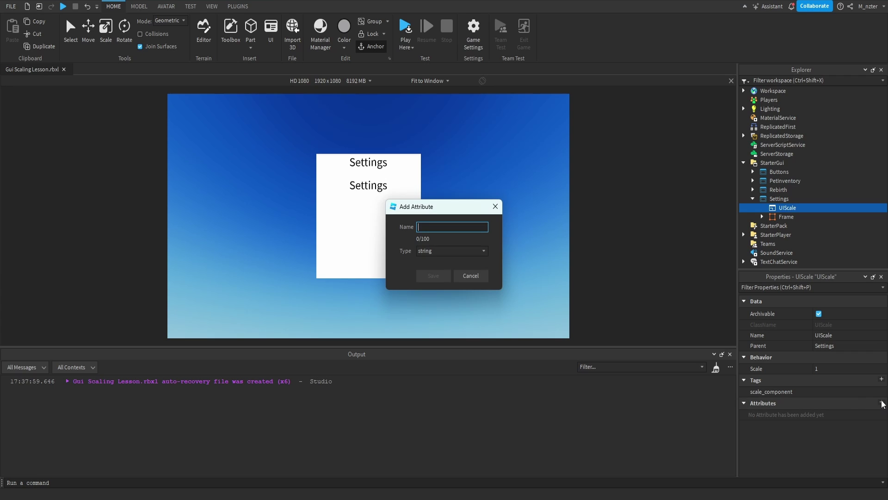
{"action": "type", "text": "base_resolution"}
{"action": "left_click", "coordinate": [451, 251]}
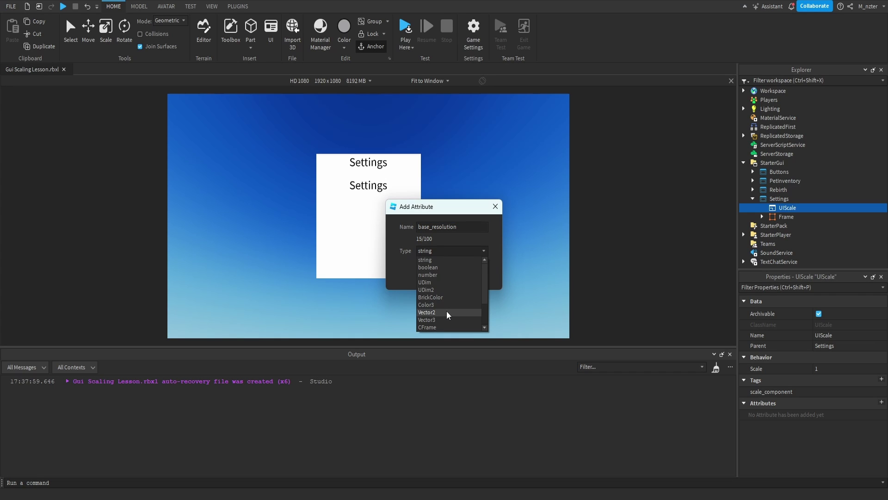
{"action": "left_click", "coordinate": [447, 313]}
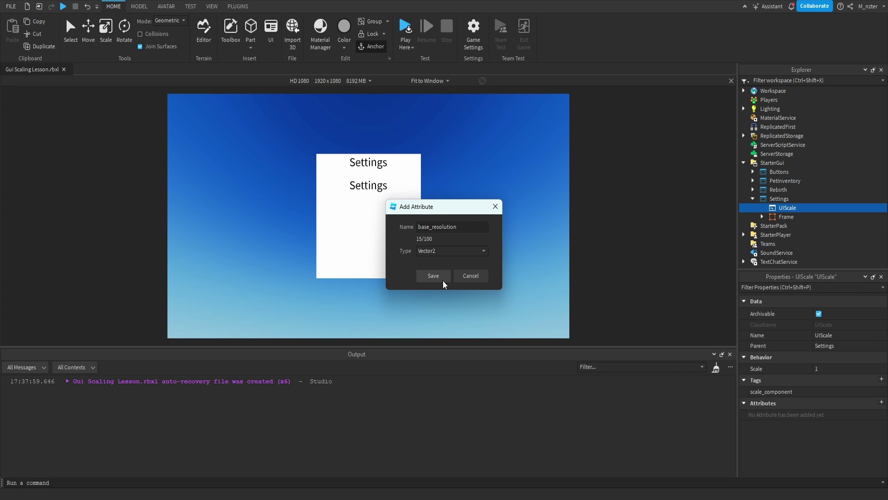
{"action": "left_click", "coordinate": [442, 282]}
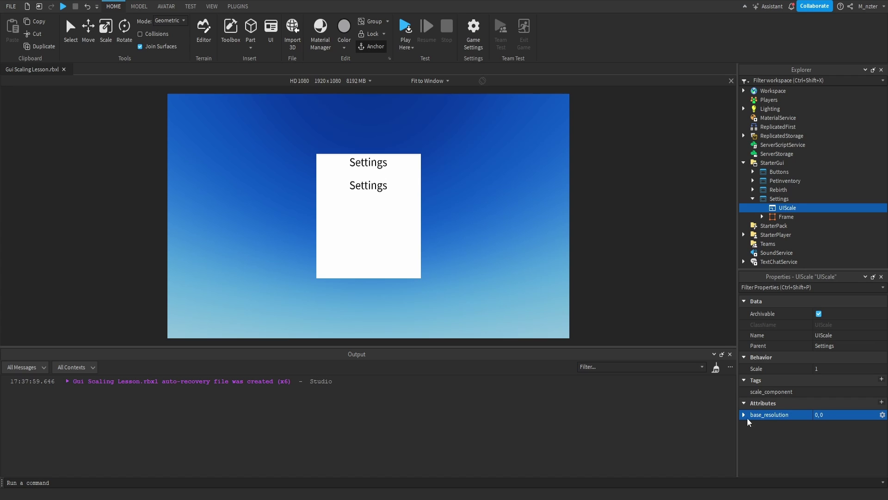
Set the base_resolution attribute to 1920, 1080 to match the emulated HD 1080 device, and review its X and Y components.
{"action": "left_click", "coordinate": [834, 414]}
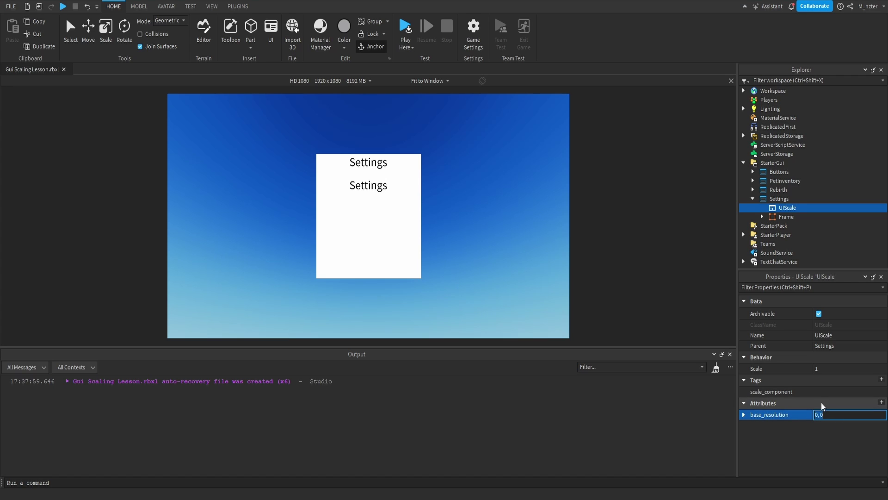
{"action": "left_click", "coordinate": [191, 6]}
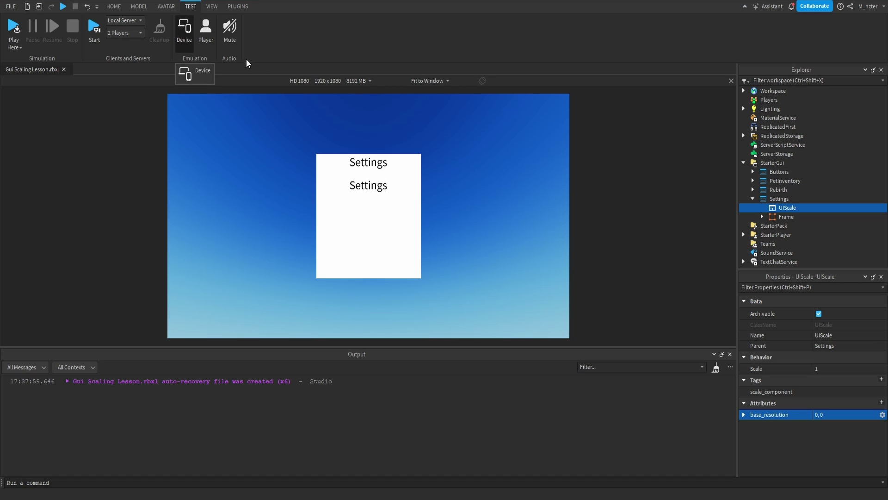
{"action": "left_click", "coordinate": [352, 81]}
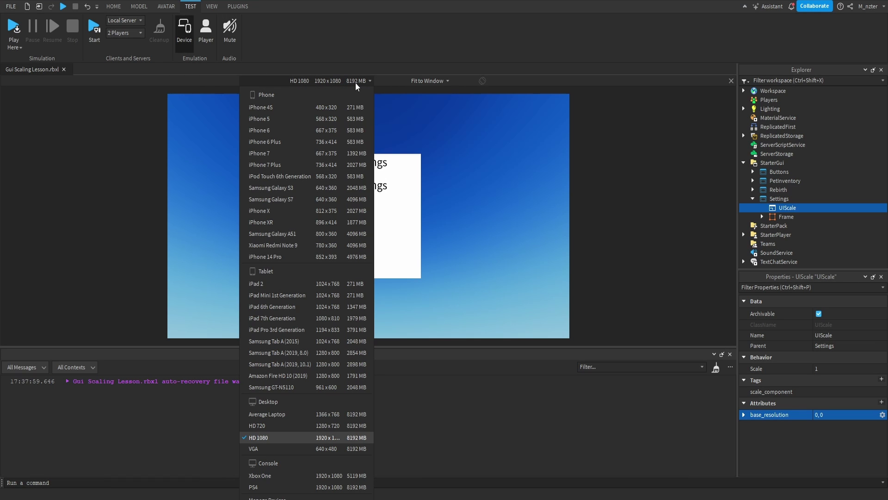
{"action": "left_click", "coordinate": [358, 82]}
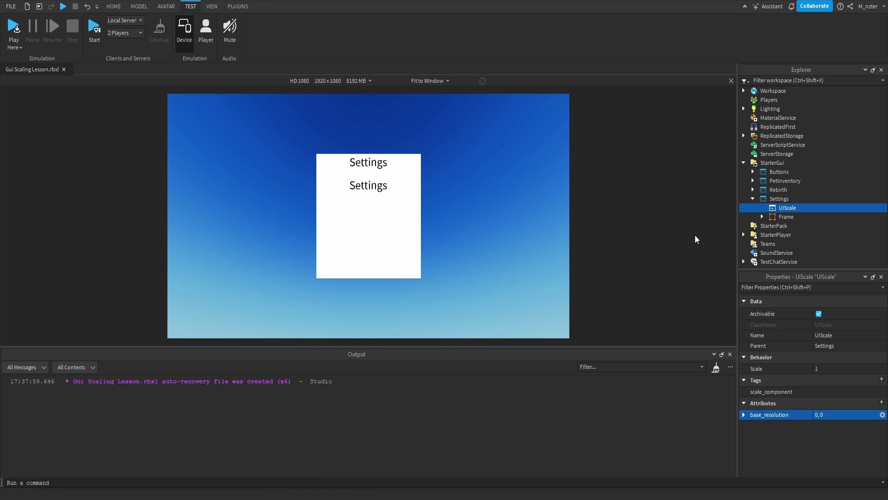
{"action": "left_click", "coordinate": [829, 416]}
{"action": "type", "text": "1920, 1080"}
{"action": "key", "text": "Return"}
{"action": "left_click", "coordinate": [769, 392]}
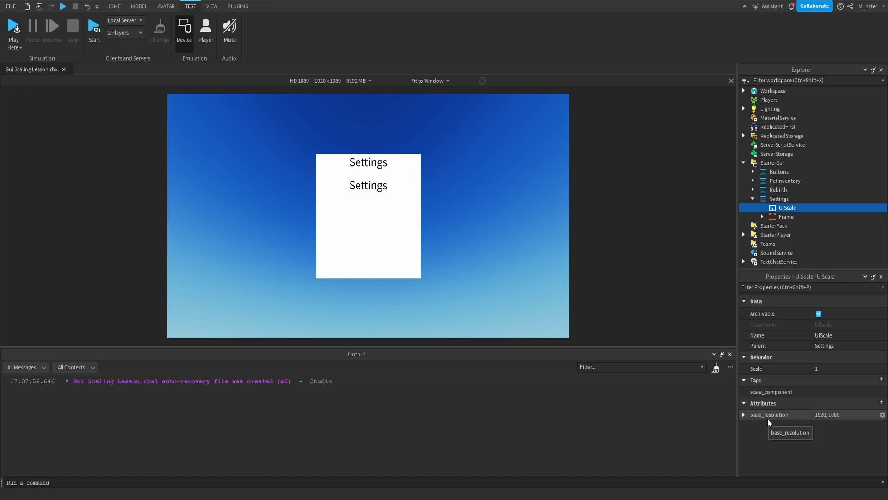
{"action": "left_click", "coordinate": [748, 415]}
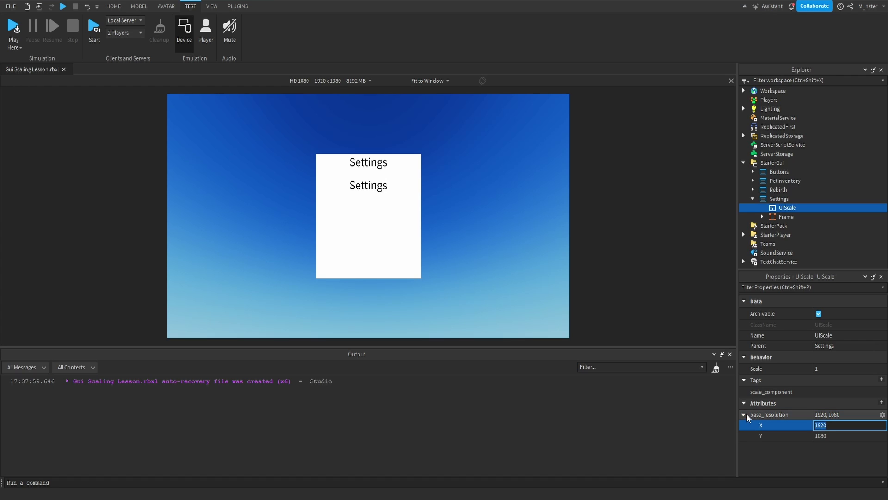
{"action": "left_click", "coordinate": [768, 429]}
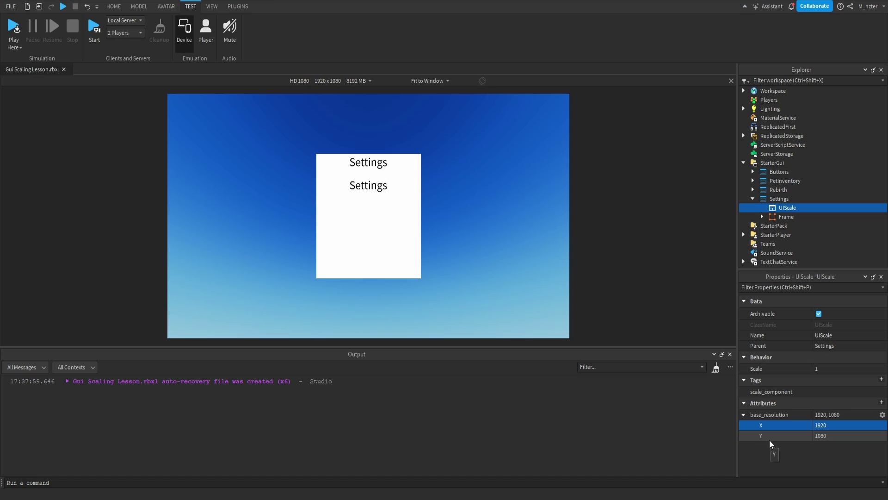
{"action": "left_click", "coordinate": [743, 415]}
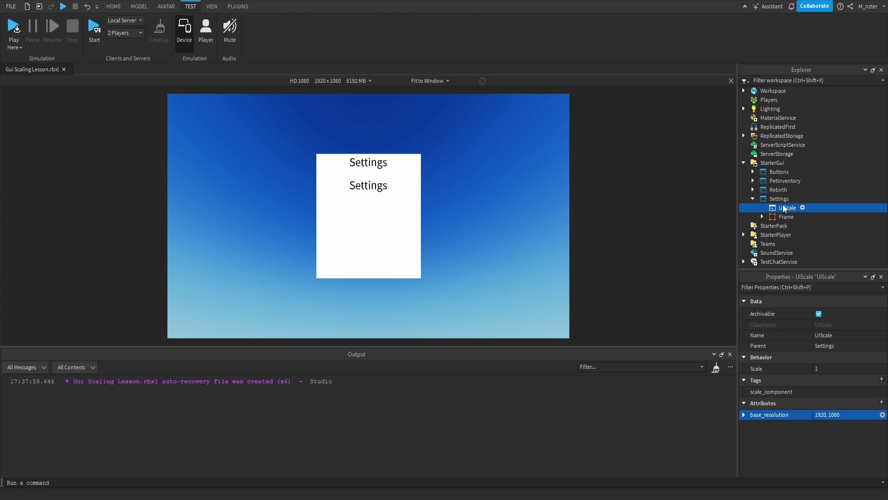
Duplicate the Settings UIScale, move the copy into the Rebirth ScreenGui, and select Rebirth's original UIScale.
{"action": "key", "text": "ctrl+d"}
{"action": "left_click_drag", "start_coordinate": [788, 217], "coordinate": [793, 191]}
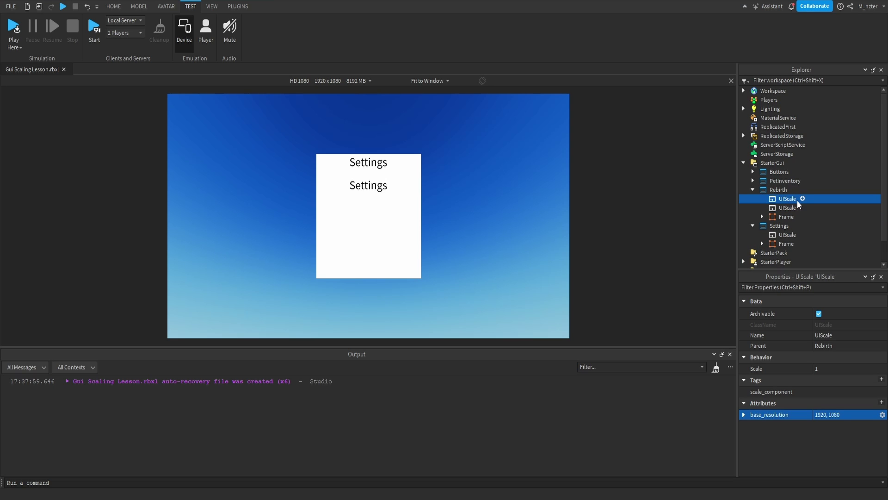
{"action": "left_click", "coordinate": [797, 207]}
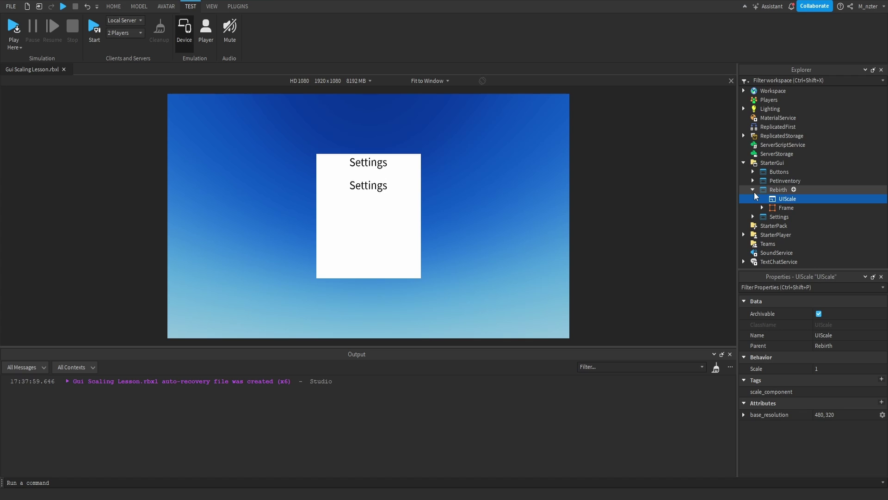
Compare the base_resolution attributes of the UIScale objects in the Settings and Rebirth ScreenGuis.
{"action": "left_click", "coordinate": [753, 217]}
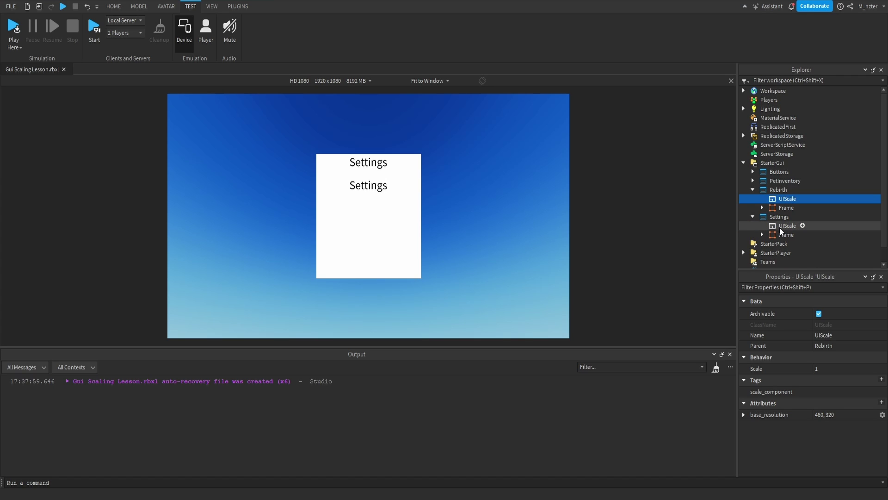
{"action": "left_click", "coordinate": [780, 227]}
{"action": "left_click", "coordinate": [782, 201]}
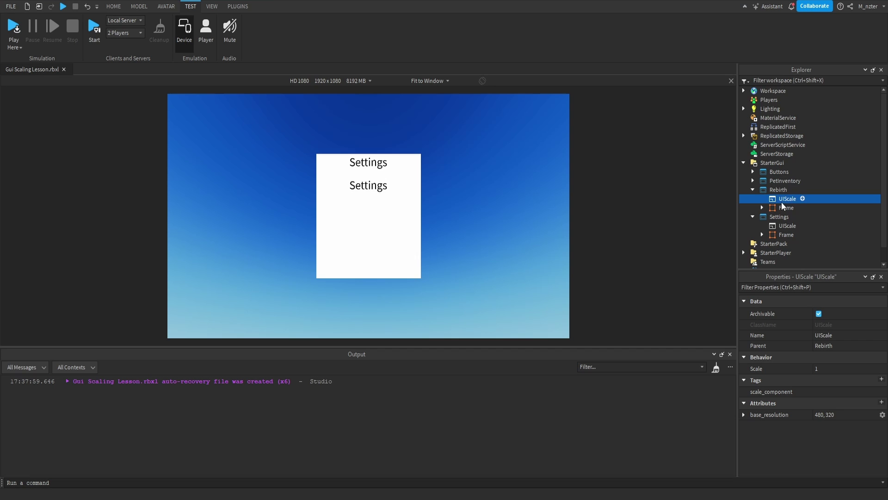
{"action": "left_click", "coordinate": [781, 225]}
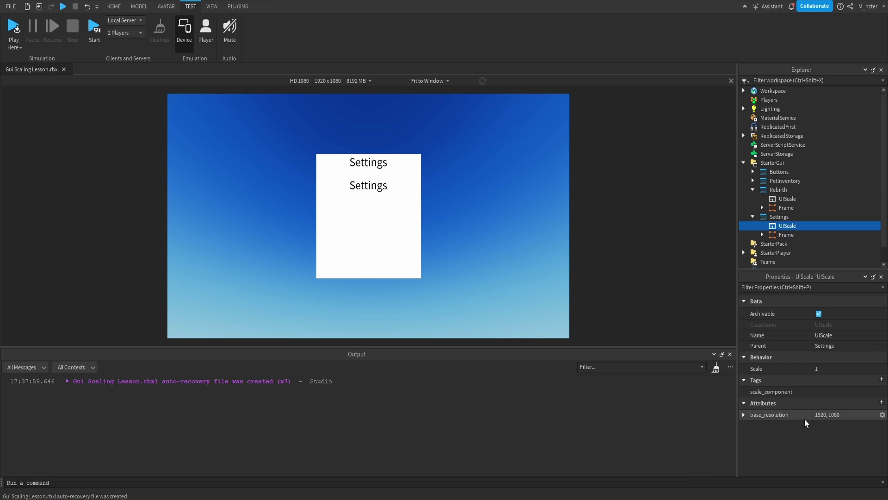
{"action": "left_click", "coordinate": [781, 199]}
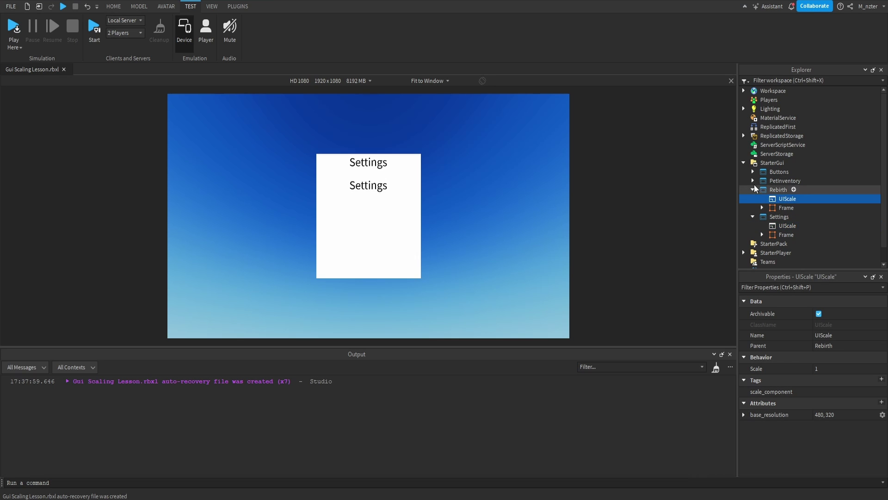
Turn device emulation back on and set the emulated device to iPhone 4S.
{"action": "left_click", "coordinate": [359, 80]}
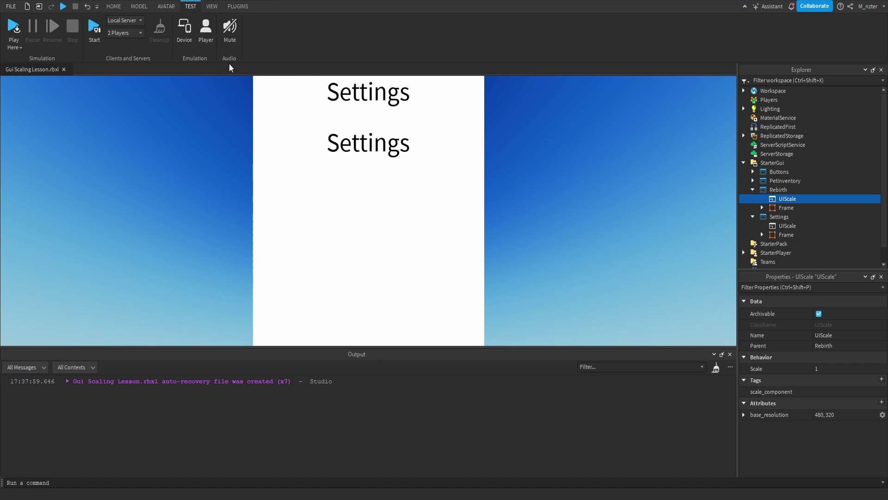
{"action": "left_click", "coordinate": [187, 36]}
{"action": "left_click", "coordinate": [301, 81]}
{"action": "scroll", "coordinate": [287, 111], "scroll_direction": "up", "scroll_amount": 5}
{"action": "left_click", "coordinate": [296, 107]}
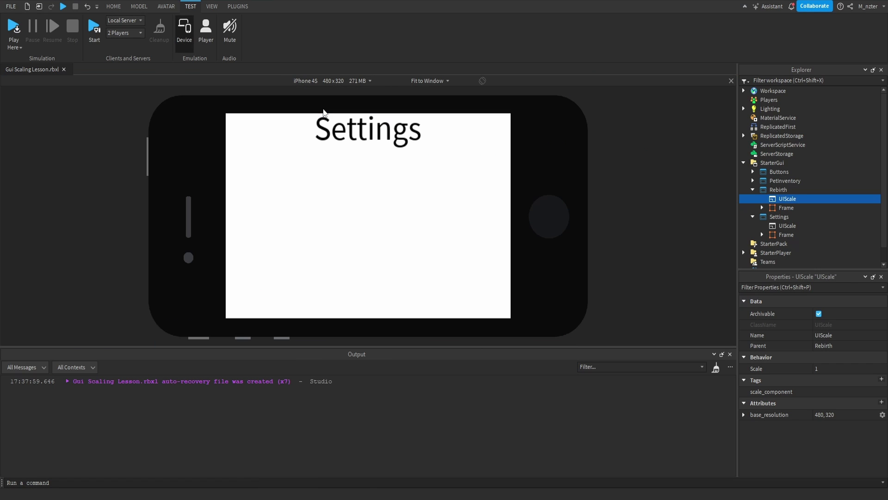
Play-test the Settings GUI on the emulated iPhone 4S, stop the test, and select the Settings UIScale.
{"action": "left_click", "coordinate": [308, 82]}
{"action": "left_click", "coordinate": [402, 176]}
{"action": "key", "text": "F5"}
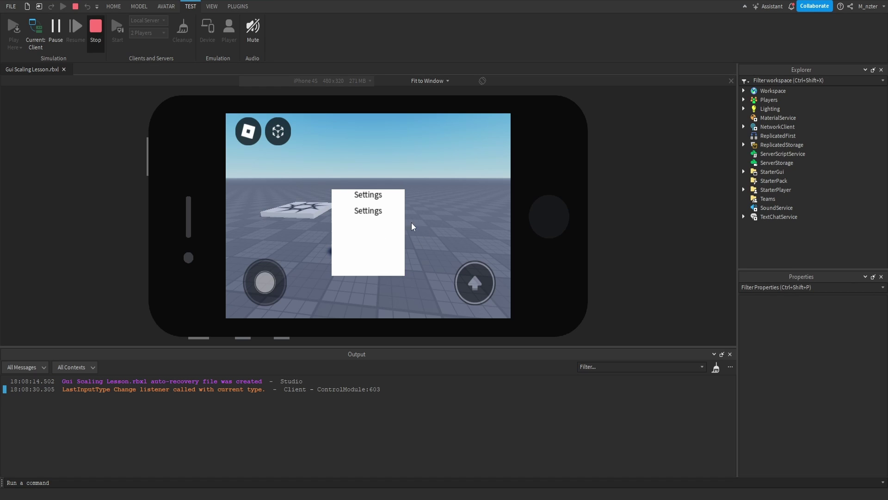
{"action": "key", "text": "shift+F5"}
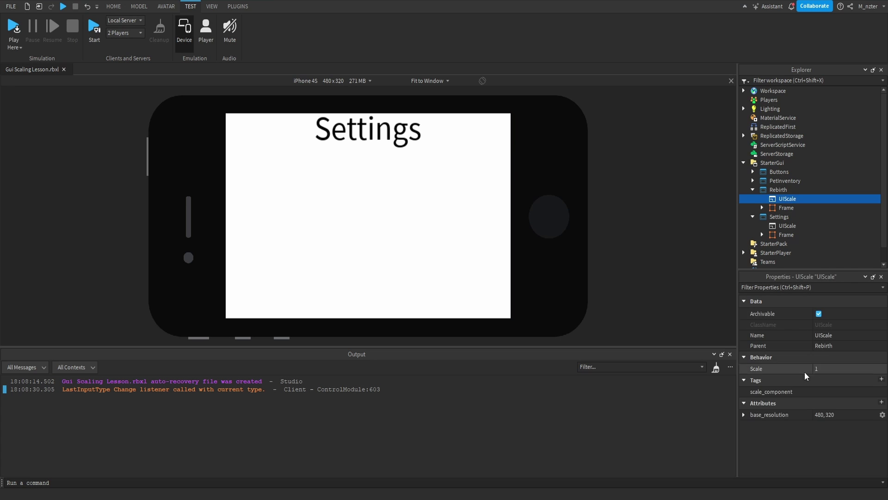
{"action": "left_click", "coordinate": [787, 225]}
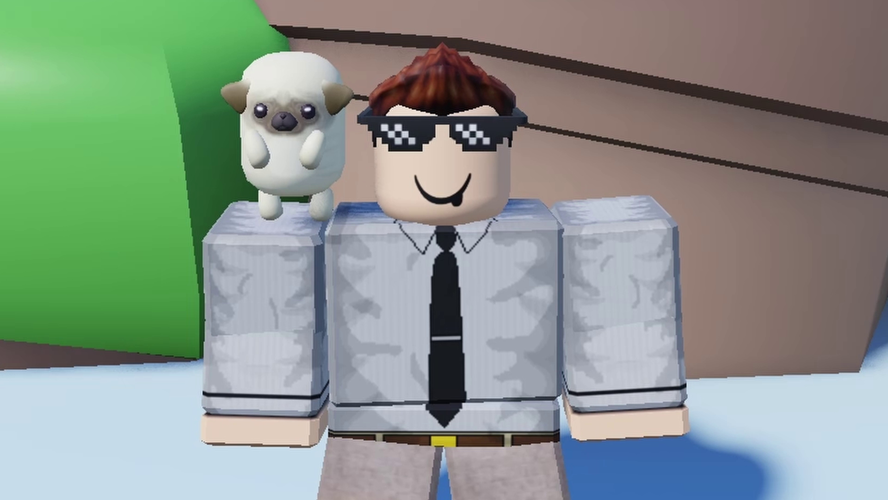